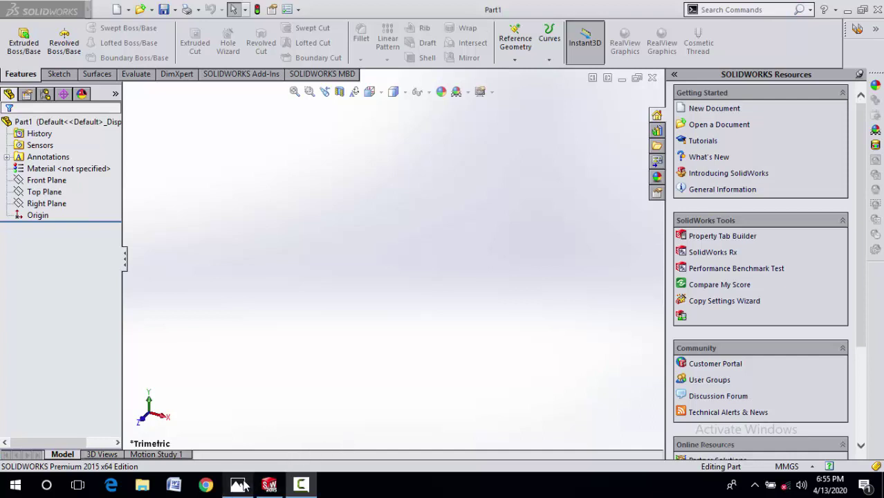
Check the bracket's reference drawing in Photos, return to SOLIDWORKS and start a sketch on the Top Plane.
left_click(306, 450)
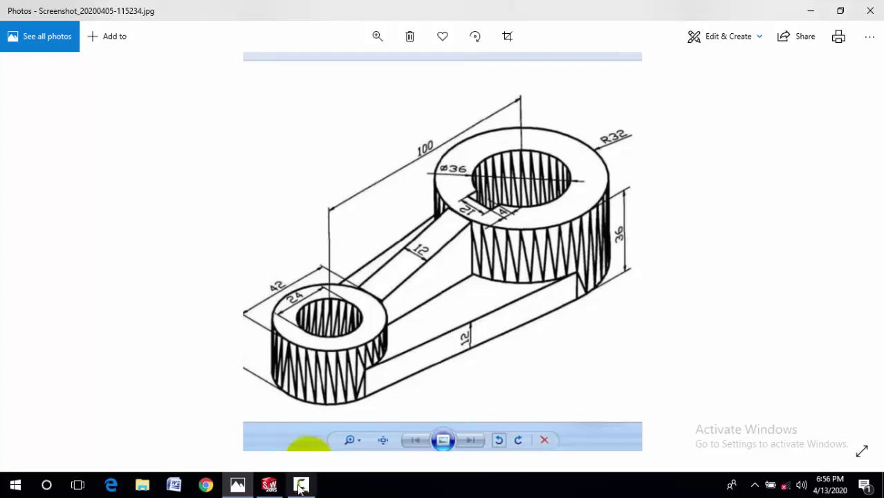
left_click(269, 484)
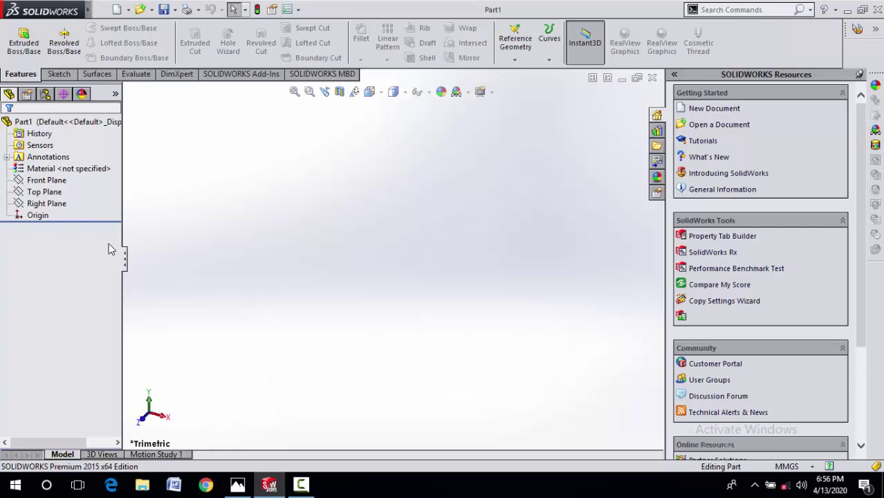
left_click(237, 484)
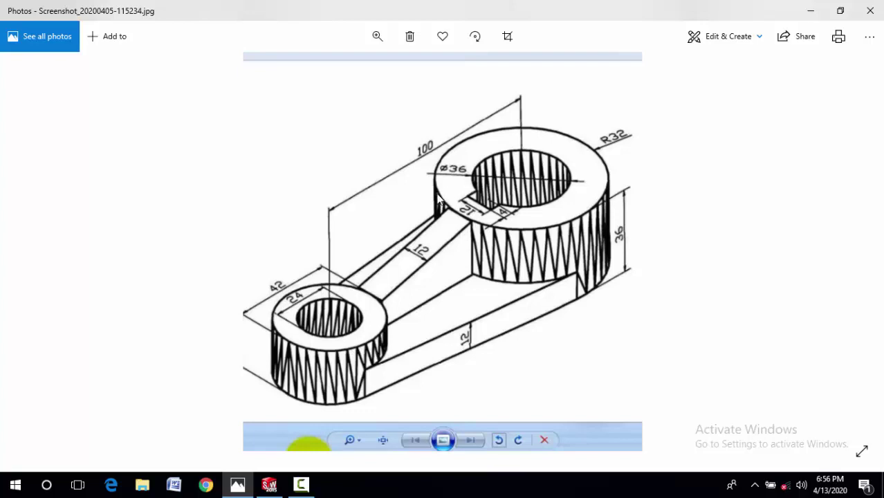
left_click(270, 483)
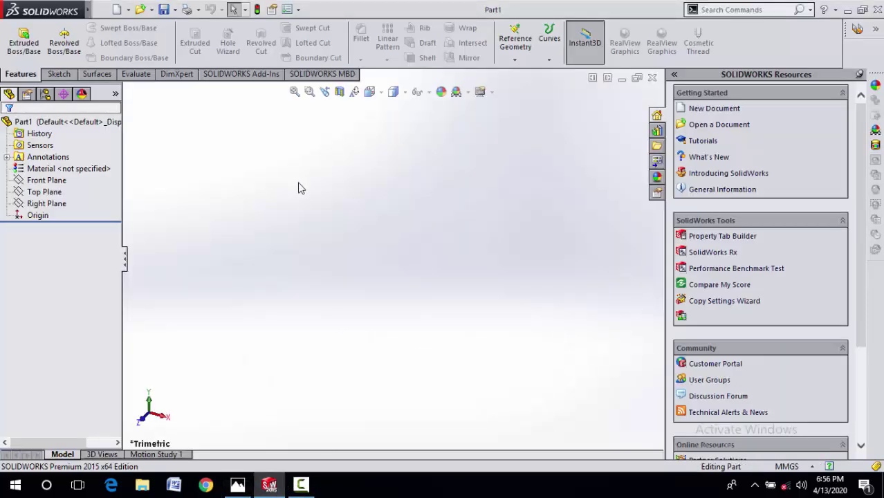
left_click(34, 193)
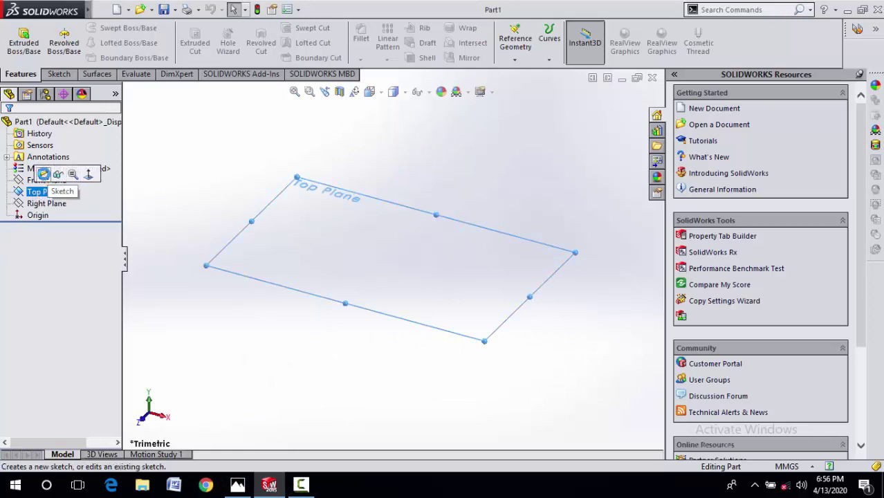
left_click(44, 173)
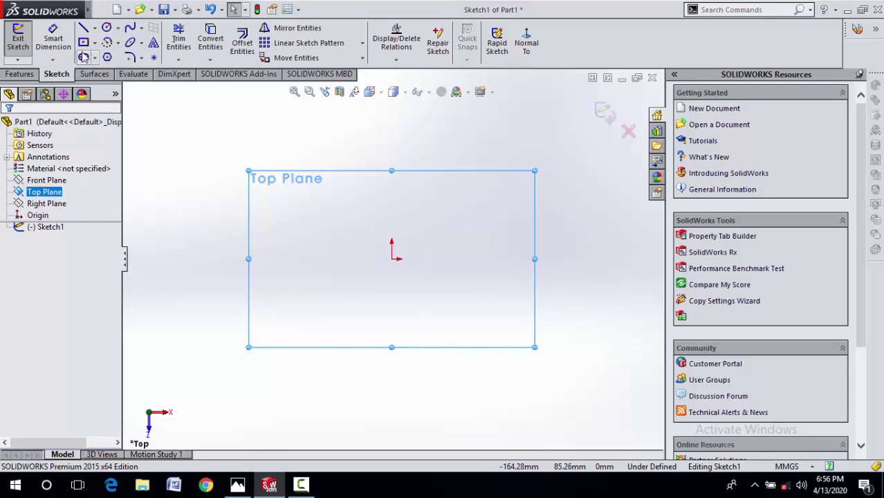
Sketch a horizontal construction centerline that passes through the origin and extends to both sides of it.
left_click(95, 29)
left_click(104, 54)
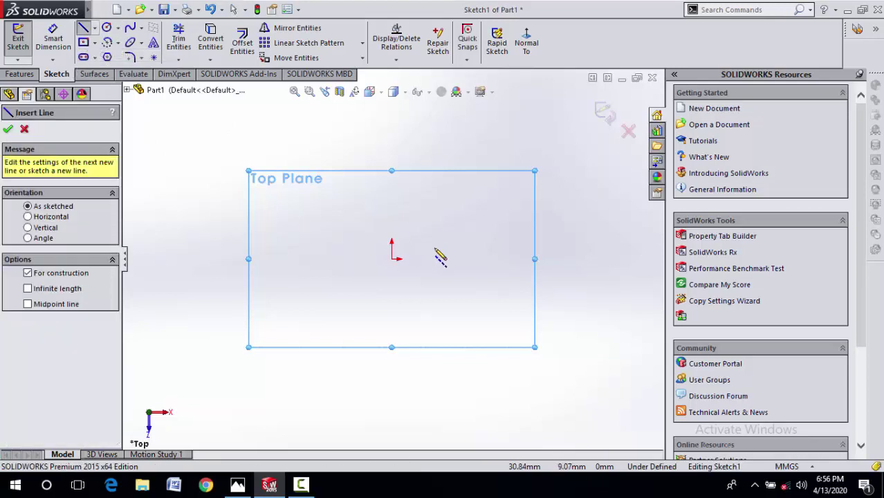
left_click(218, 259)
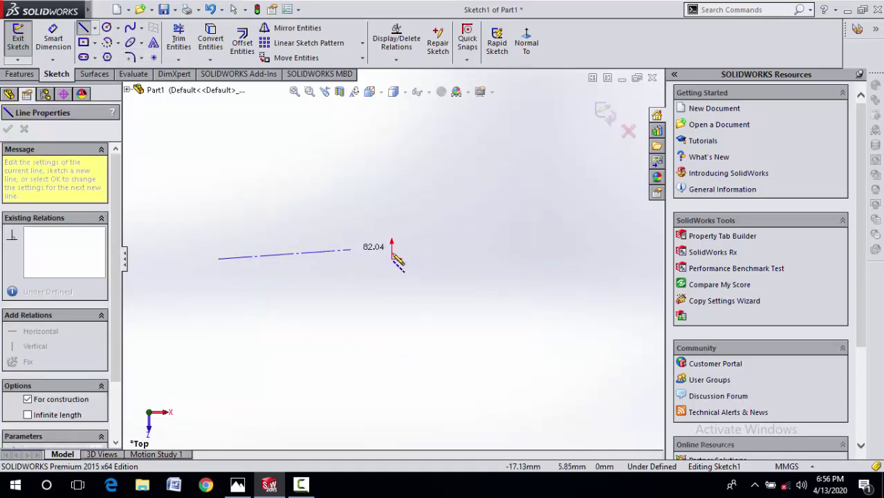
double_click(557, 260)
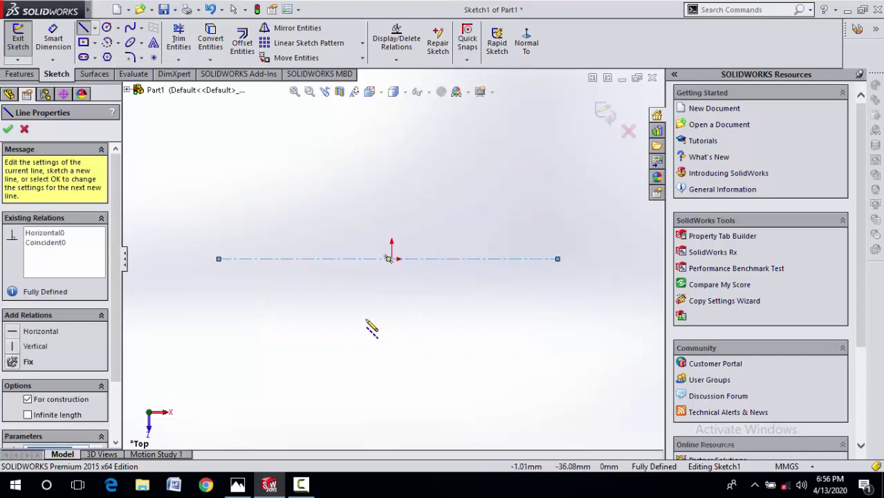
right_click(241, 163)
left_click(265, 169)
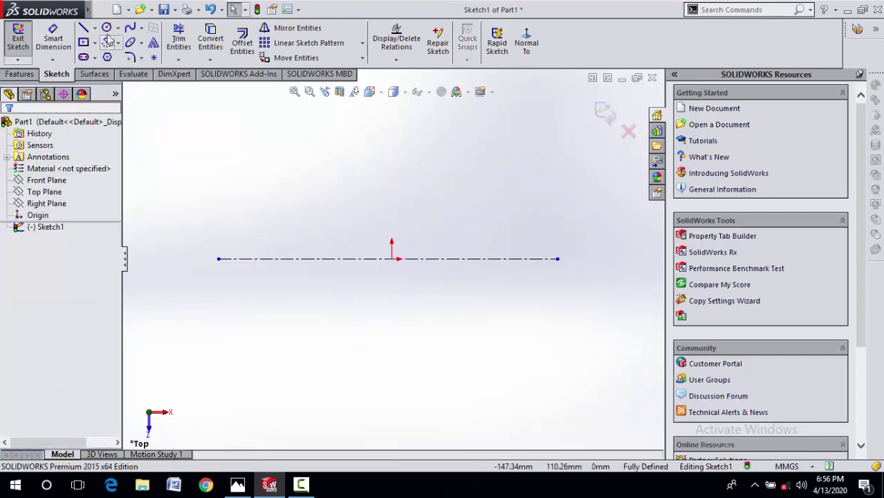
Sketch two concentric circles centred on the centerline left of the origin, with radii of about 20.7 mm and 10 mm.
left_click(118, 28)
left_click(128, 39)
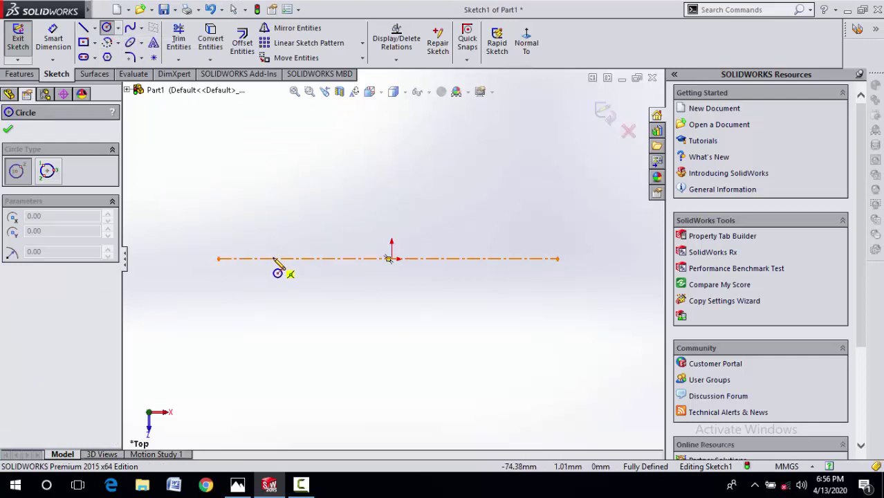
mouse_move(274, 259)
left_mouse_down()
mouse_move(311, 277)
mouse_move(304, 274)
left_mouse_up()
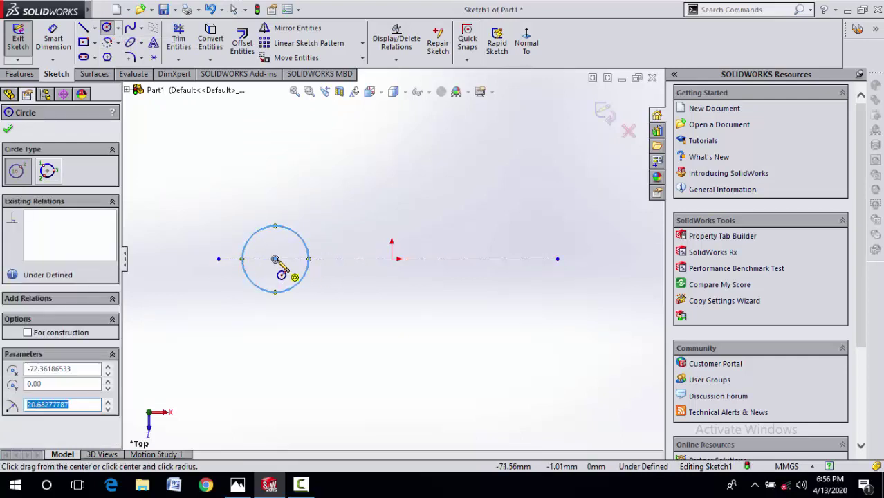
left_click(274, 258)
left_click(286, 271)
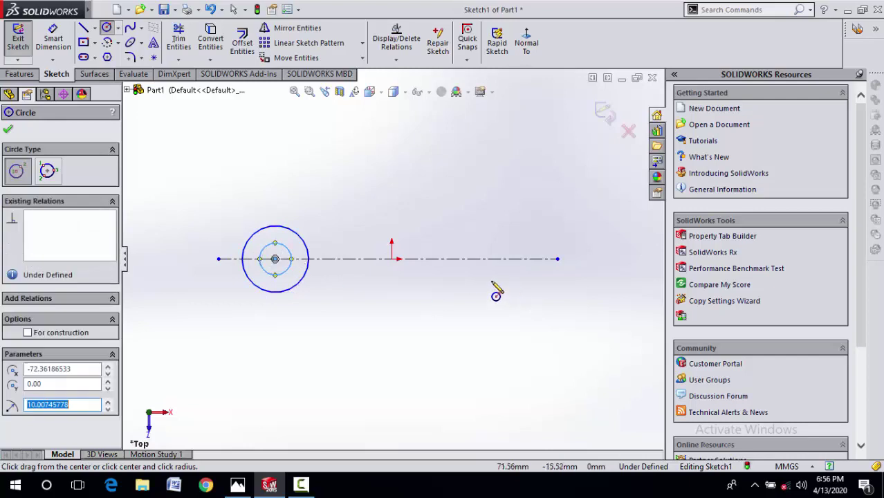
Sketch two concentric circles centred on the centerline right of the origin, the inner one with a radius of about 9.2 mm.
left_click(461, 259)
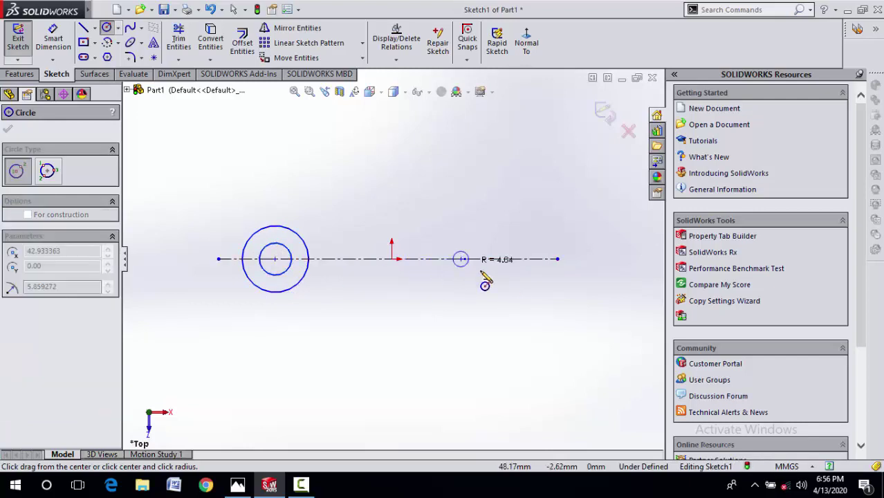
left_click(488, 281)
left_click(460, 258)
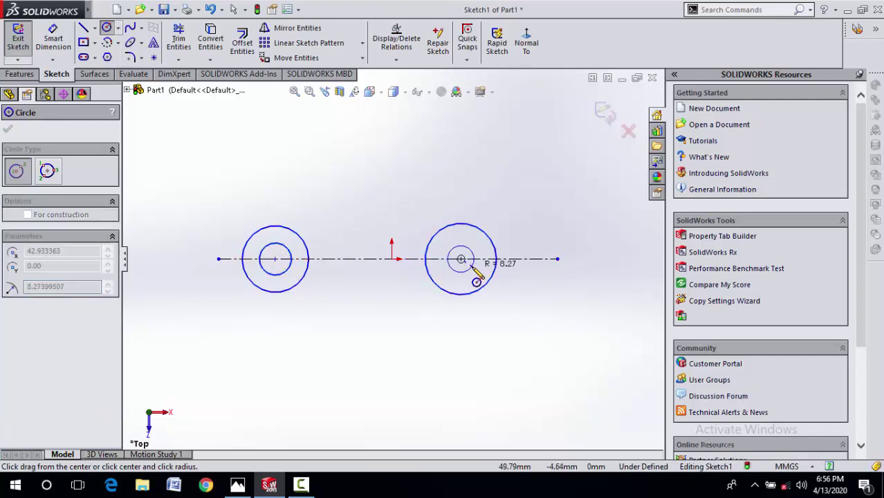
left_click(471, 269)
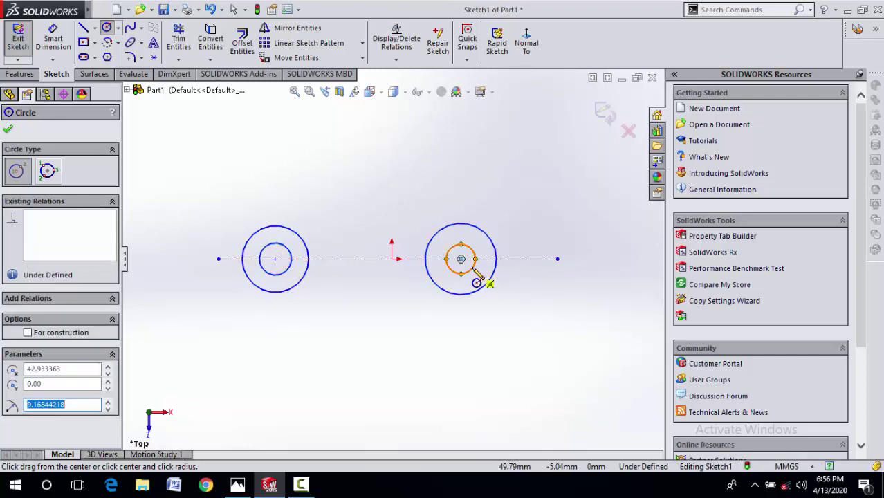
left_click(8, 130)
Dimension the right-hand pair of circles with a 24 mm inner diameter and a 42 mm outer diameter.
left_click(61, 40)
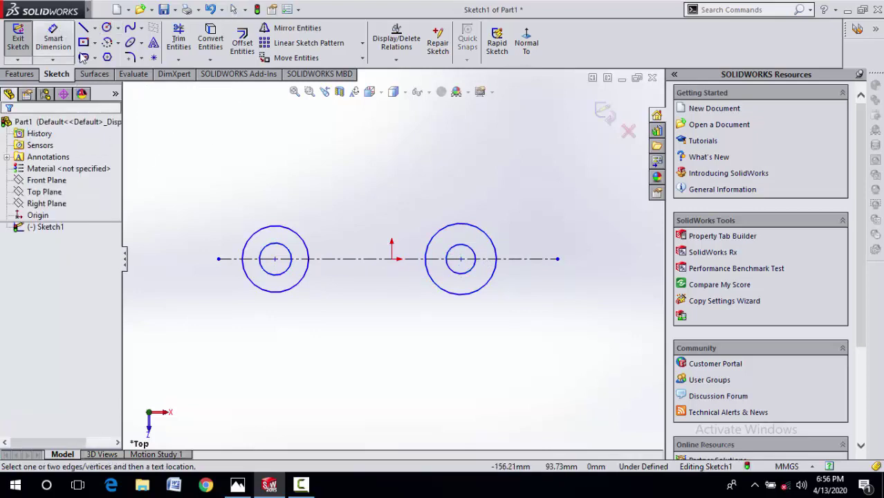
left_click(470, 271)
left_click(520, 325)
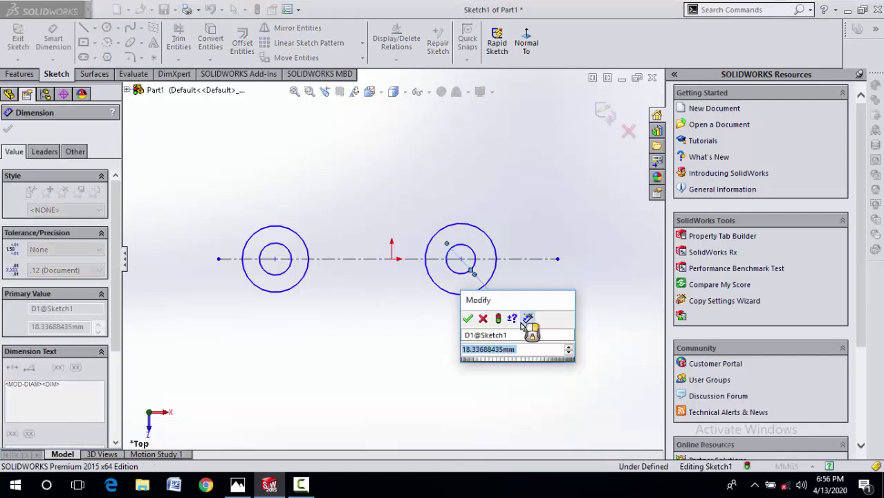
type("18")
key("Return")
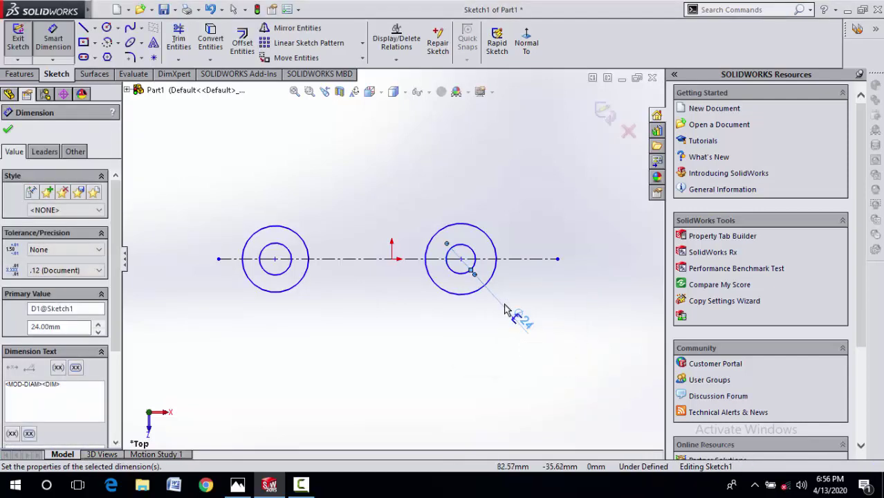
left_click(470, 299)
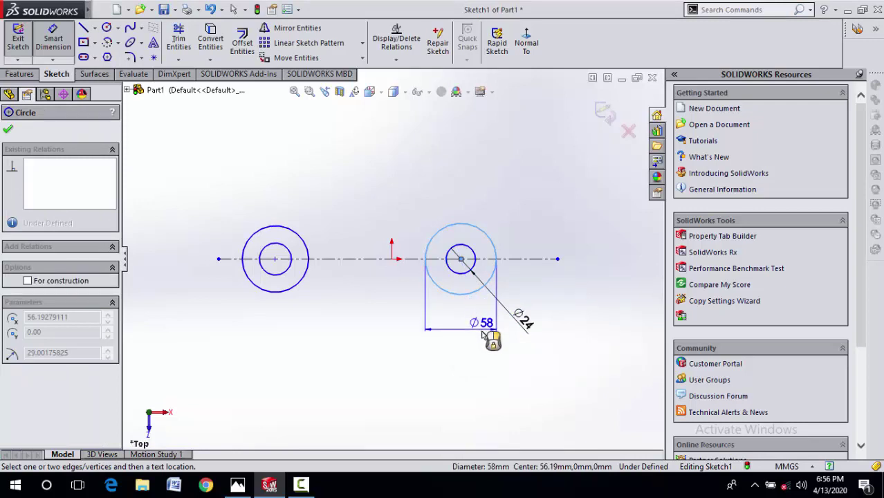
left_click(488, 338)
type("42")
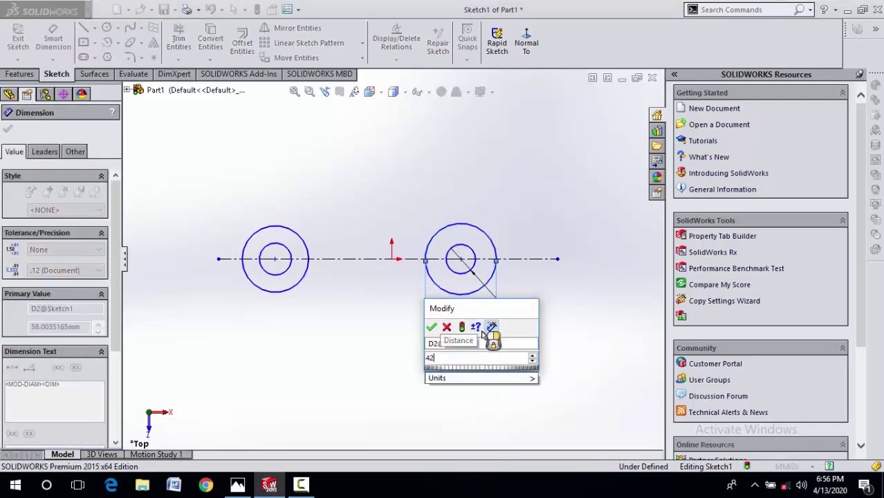
key("Return")
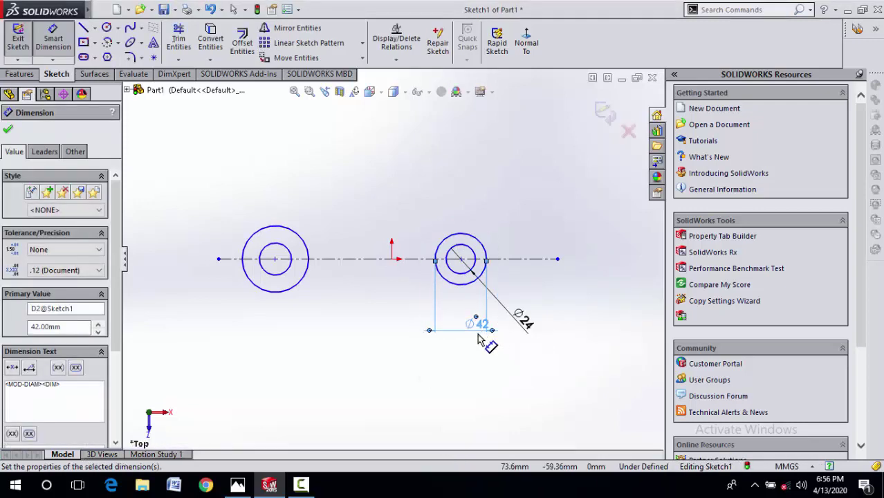
Dimension the left-hand pair of circles per the reference drawing, with a 36 mm inner diameter and a 64 mm outer diameter.
left_click(285, 272)
left_click(308, 337)
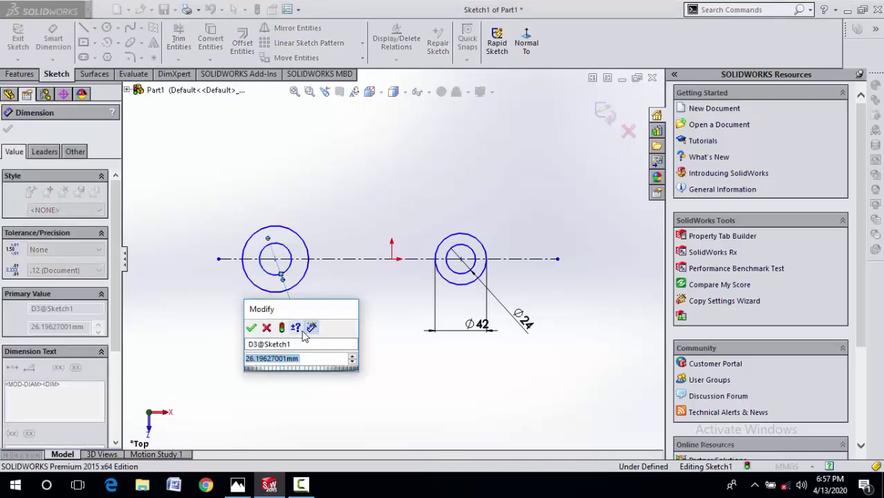
left_click(237, 485)
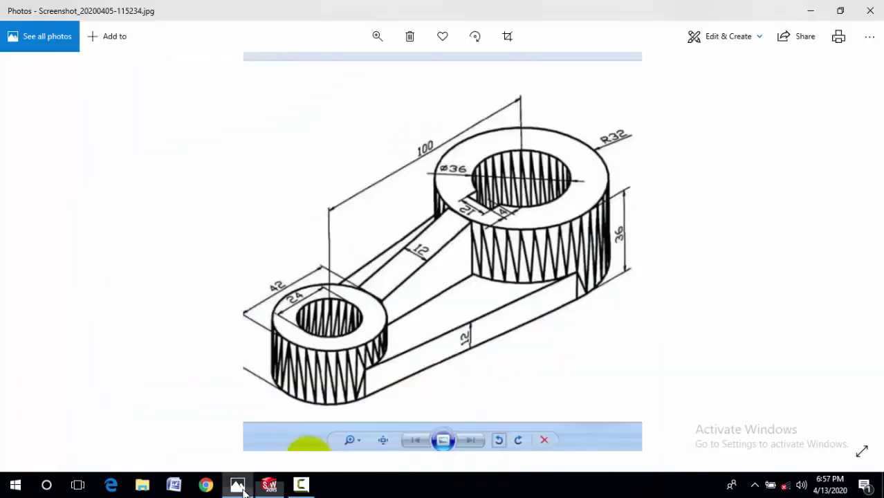
left_click(237, 485)
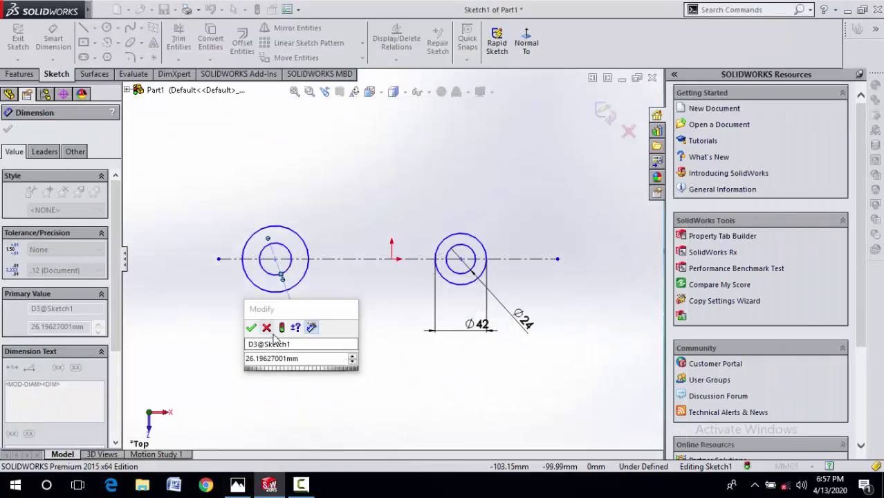
left_click(275, 357)
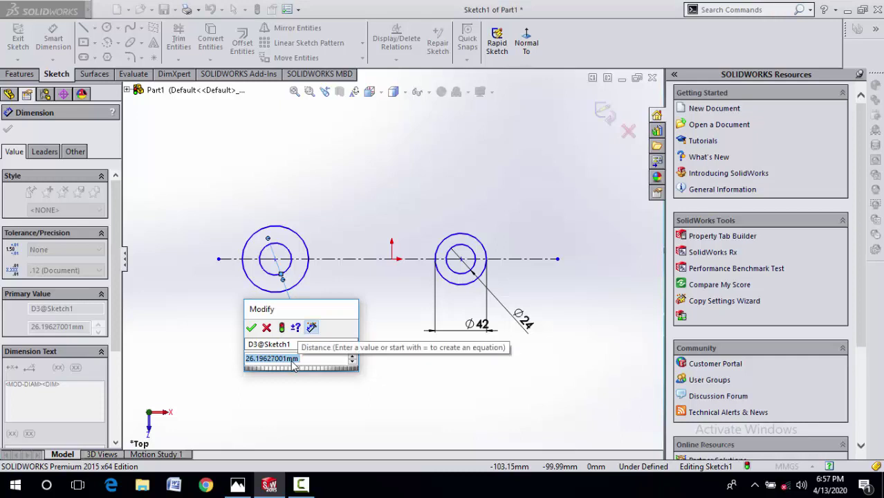
type("36")
key("Return")
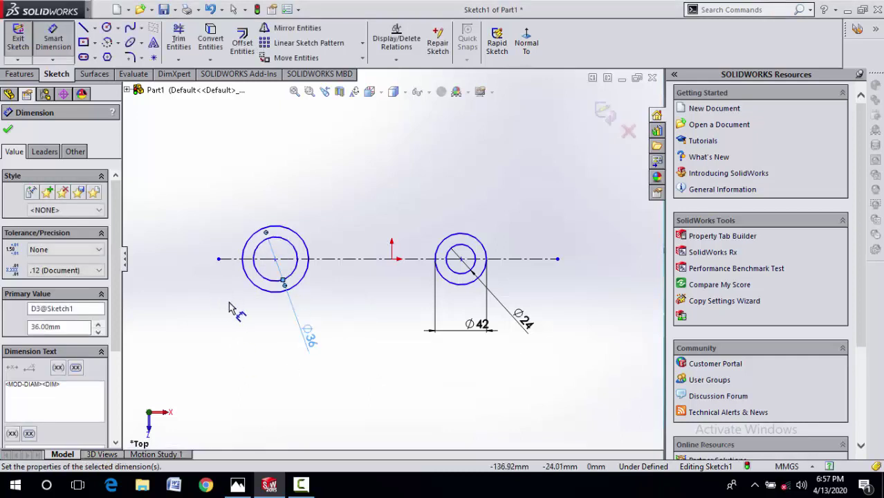
left_click(267, 294)
left_click(282, 338)
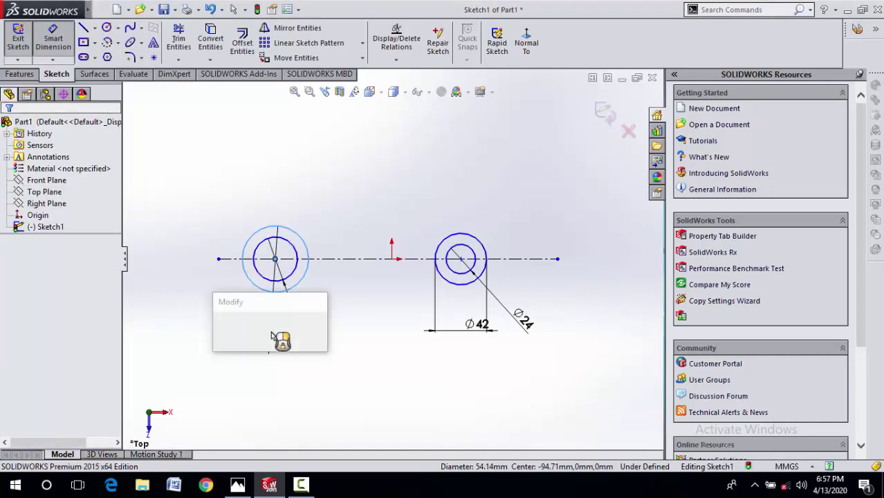
type("64")
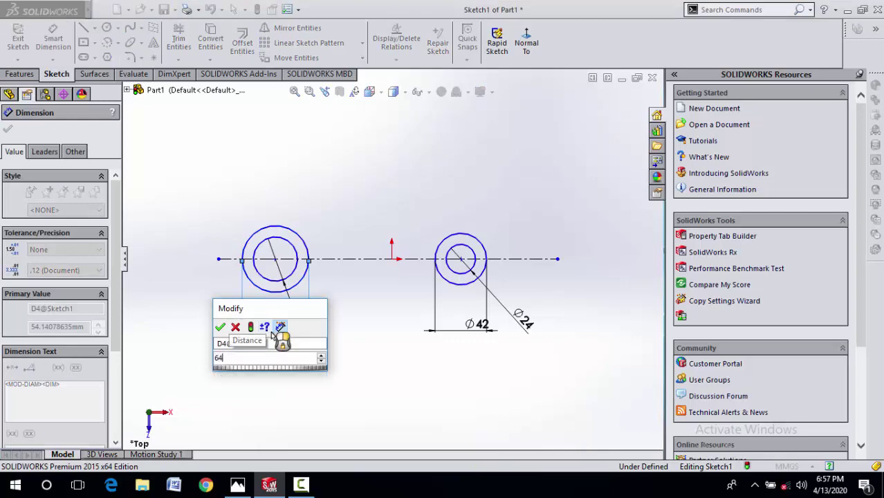
key("Return")
Check the centre spacing in the reference drawing and dimension the distance between the two circle pairs' centres as 100 mm.
left_click(237, 484)
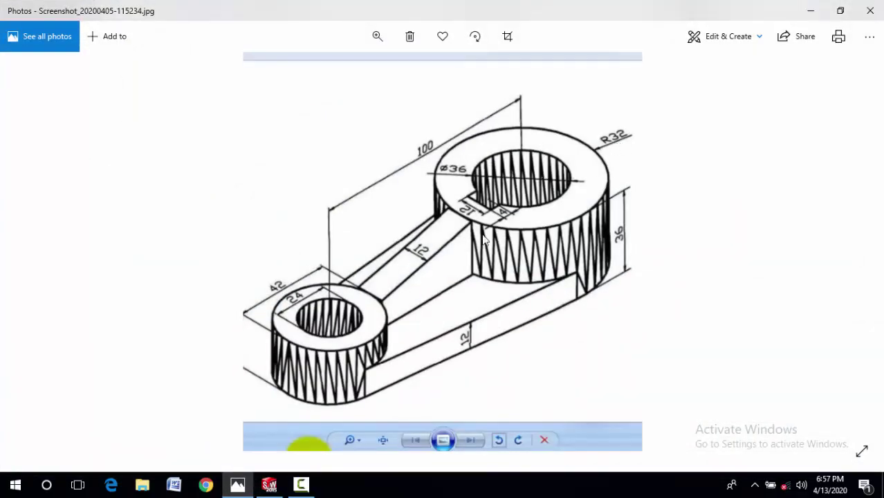
left_click(269, 486)
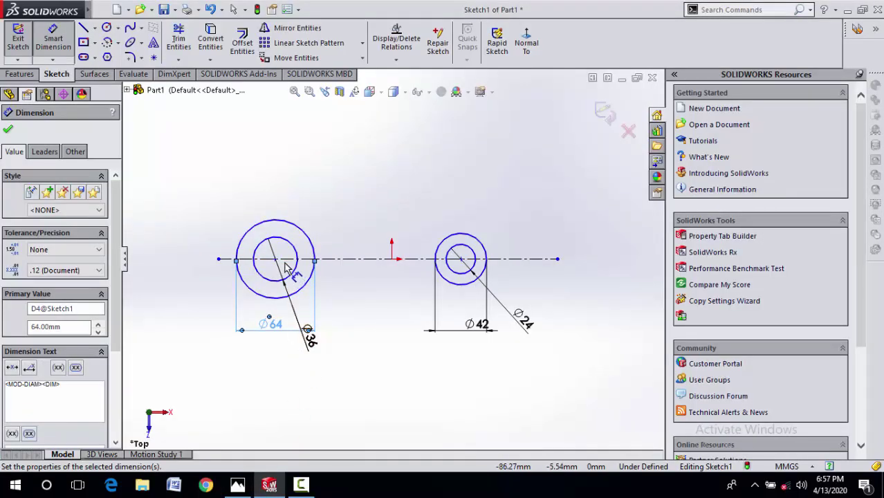
left_click(275, 259)
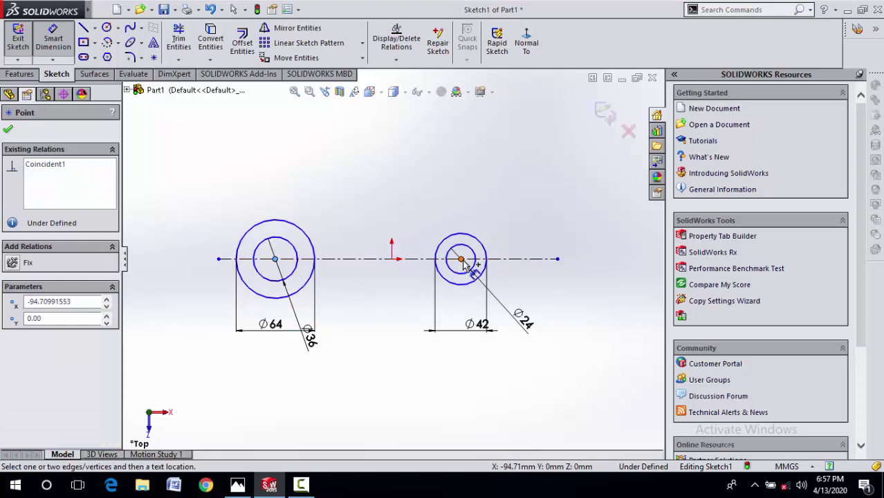
left_click(461, 258)
left_click(408, 192)
type("100")
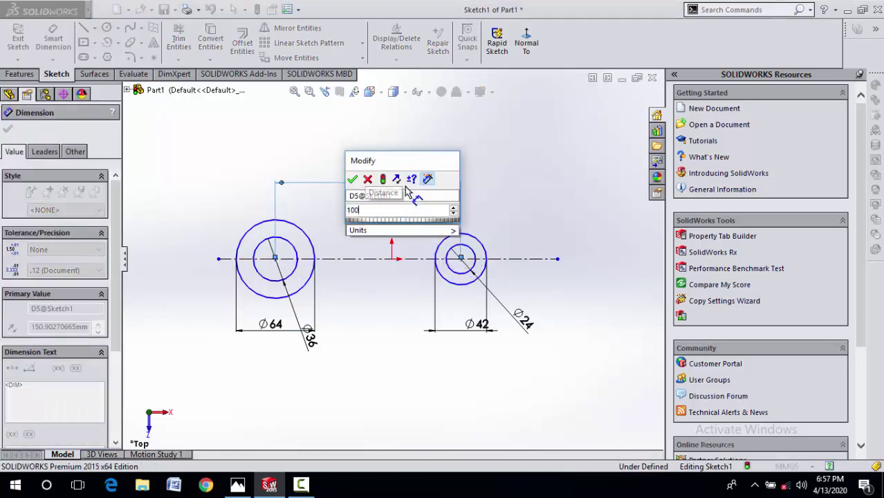
key("Return")
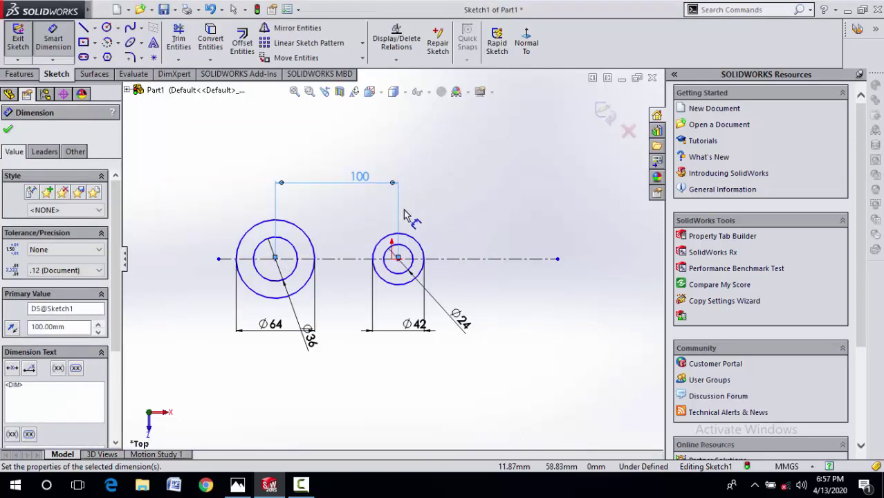
scroll(342, 197, "down", 1)
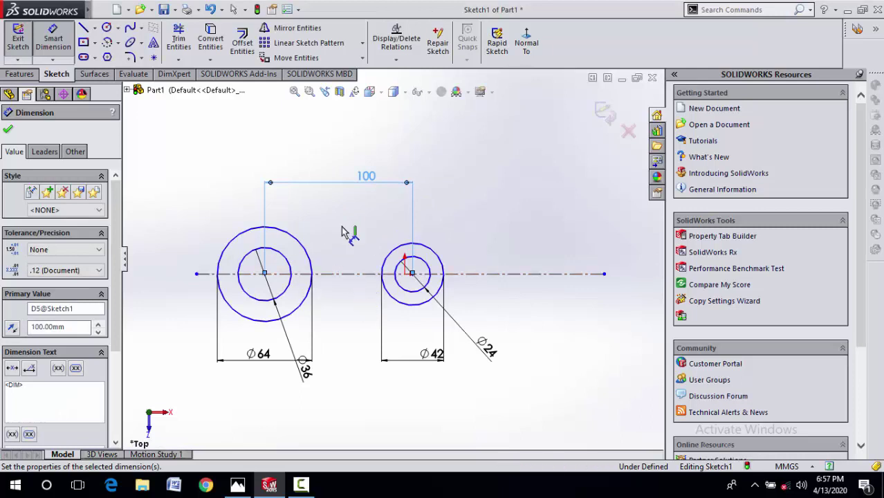
Finish the base sketch and extrude the left-hand 64 mm and 36 mm circle pair as a 36 mm high ring.
left_click(603, 113)
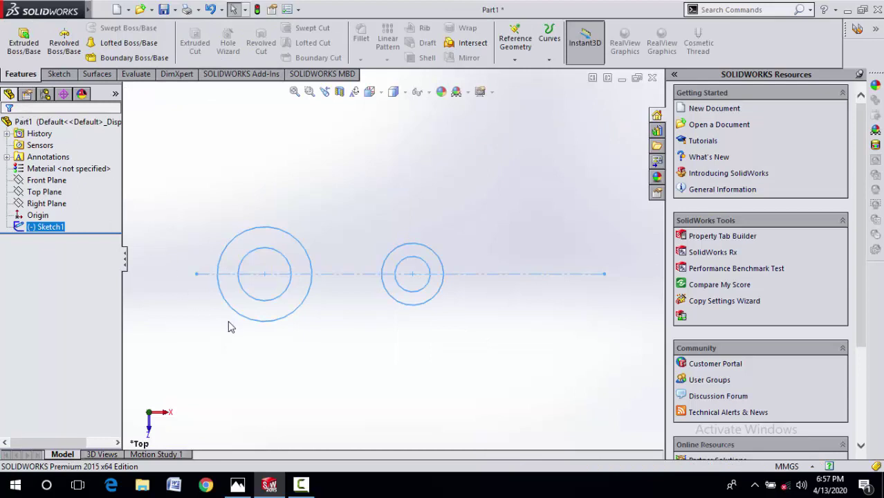
left_click(263, 322)
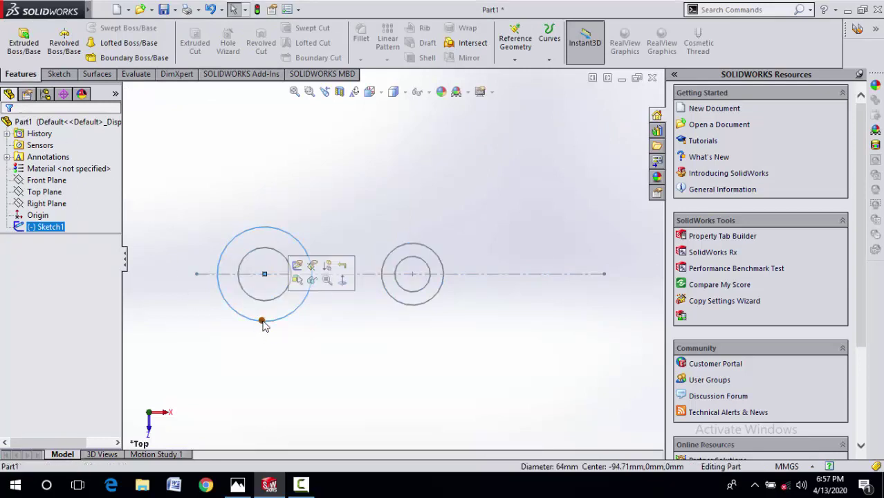
left_click(274, 300, "ctrl")
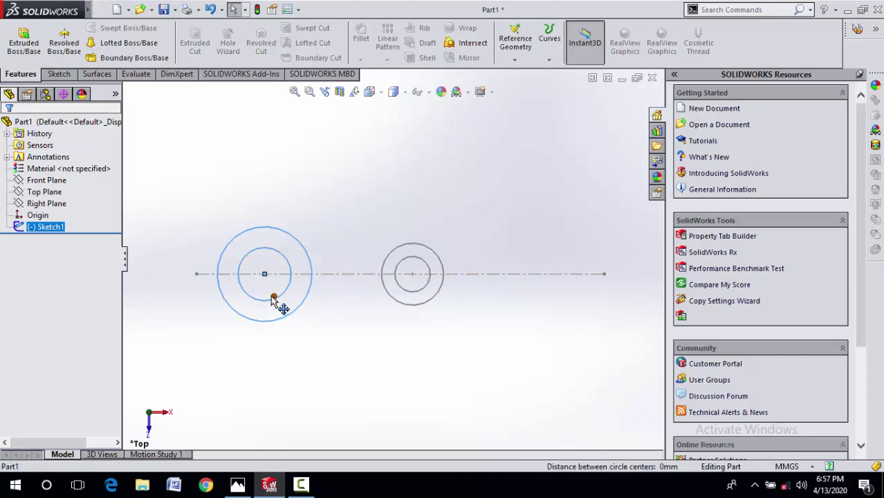
left_click(25, 54)
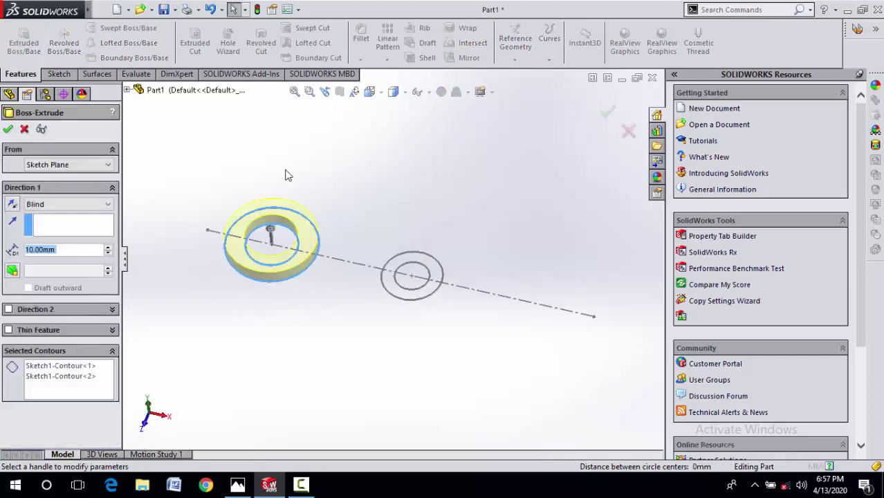
type("36")
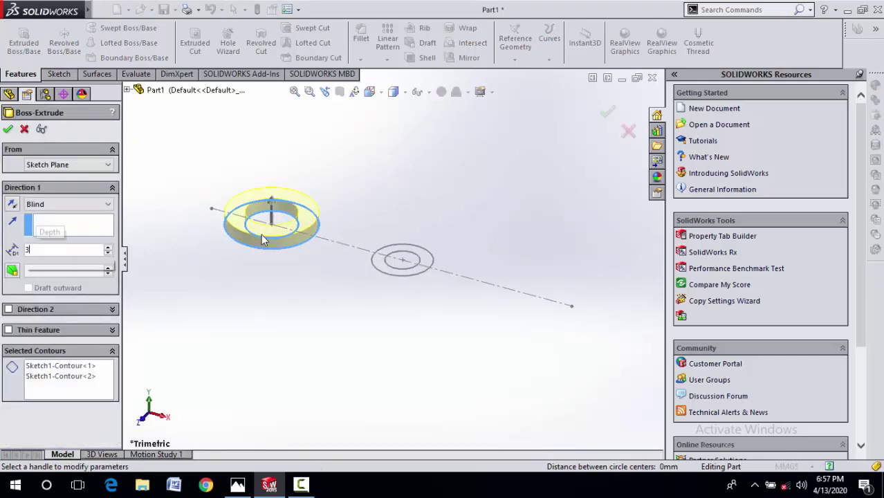
key("Return")
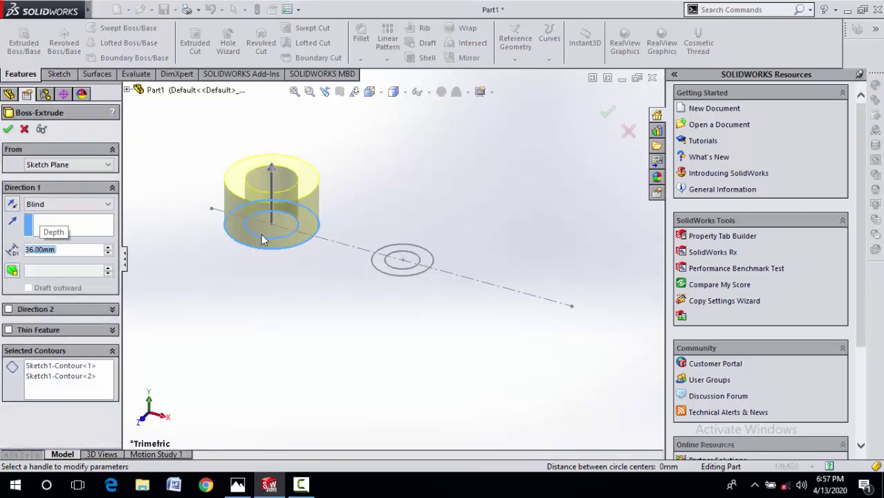
left_click(9, 131)
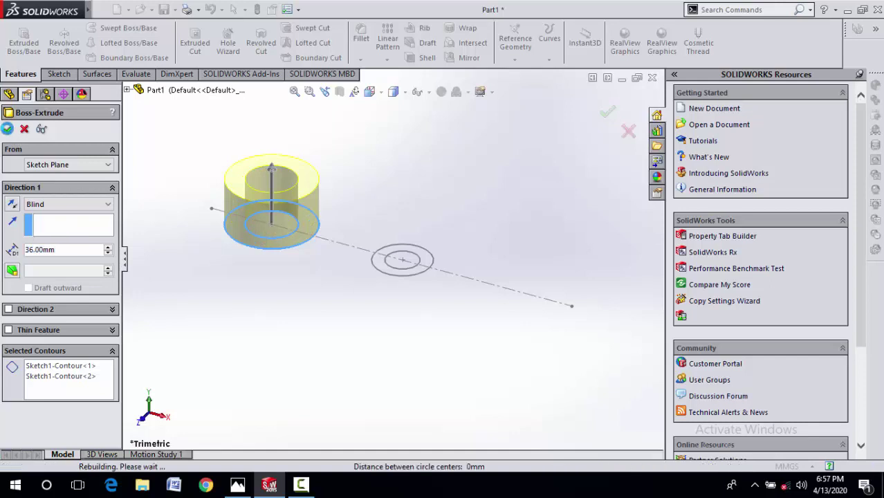
Show the base sketch absorbed by the first extrusion so its remaining circles can be reused.
left_click(409, 276)
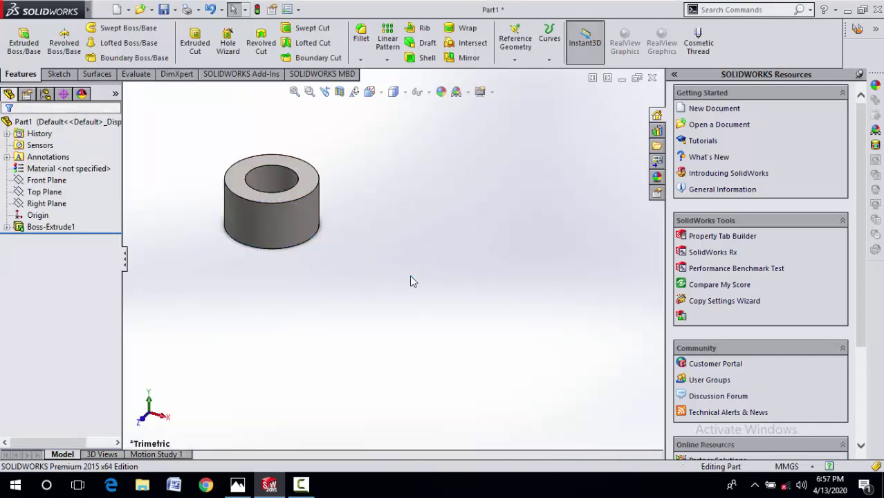
left_click(6, 228)
left_click(40, 239)
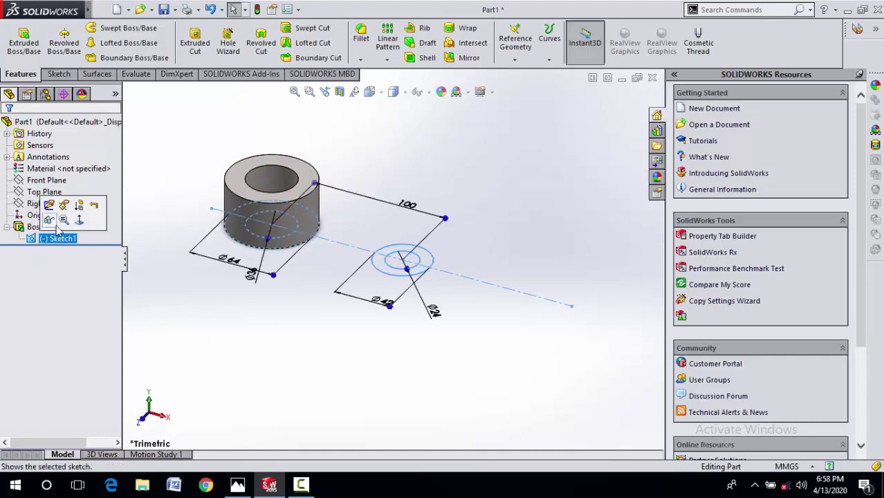
left_click(48, 220)
Extrude the right-hand 42 mm and 24 mm circle pair of the shared sketch as a 24 mm high ring.
scroll(413, 272, "down", 4)
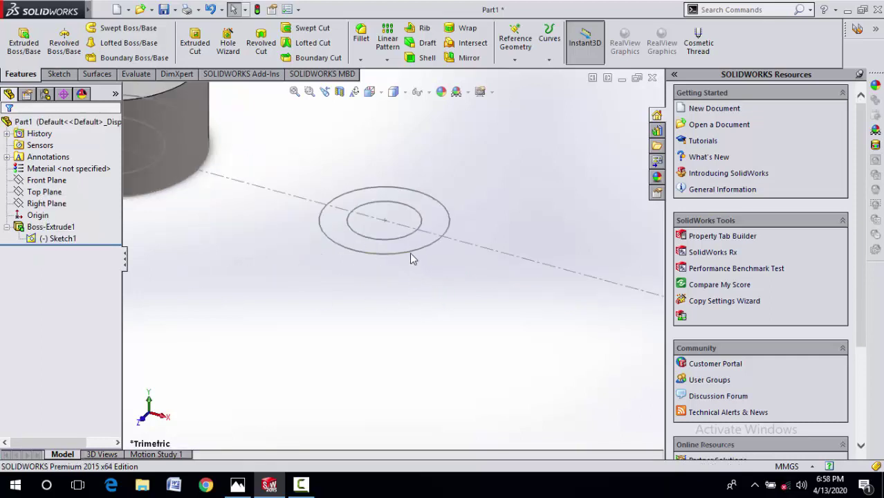
left_click(410, 252)
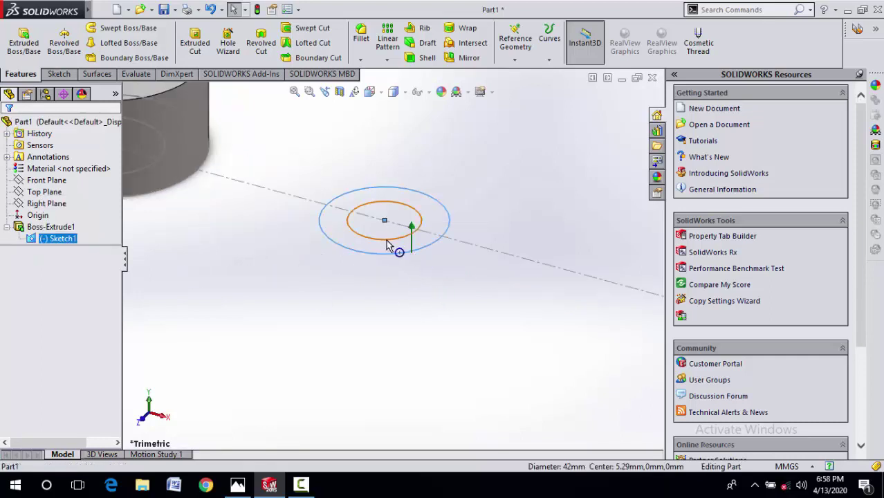
left_click(389, 244, "ctrl")
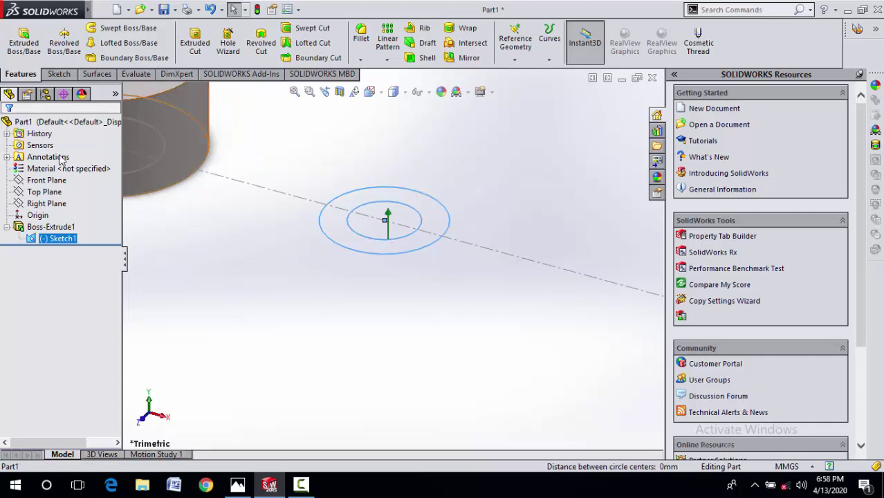
left_click(33, 47)
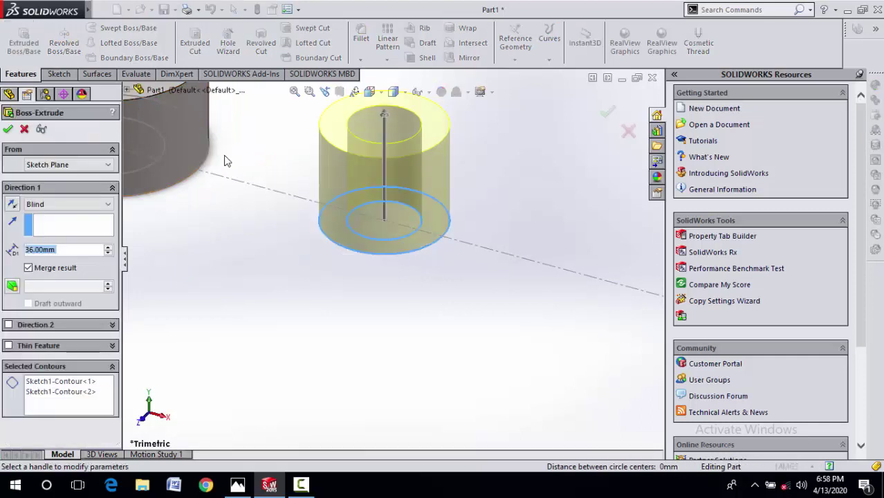
type("24")
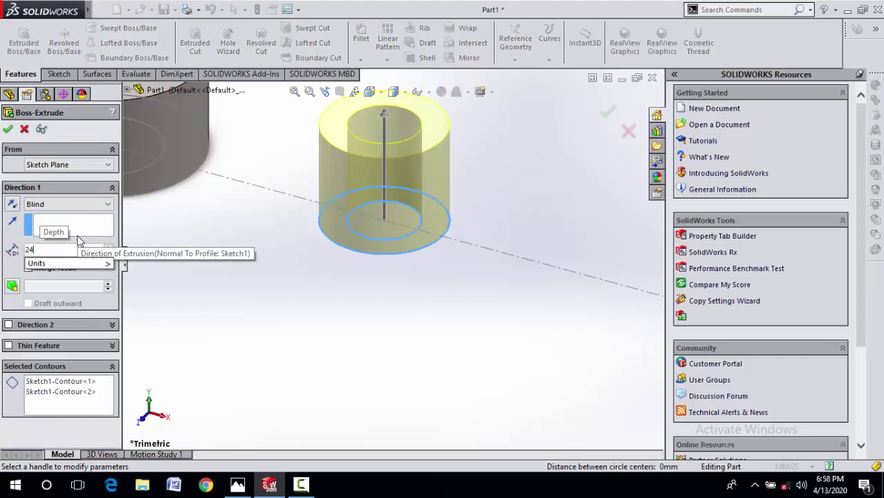
key("Return")
key("f")
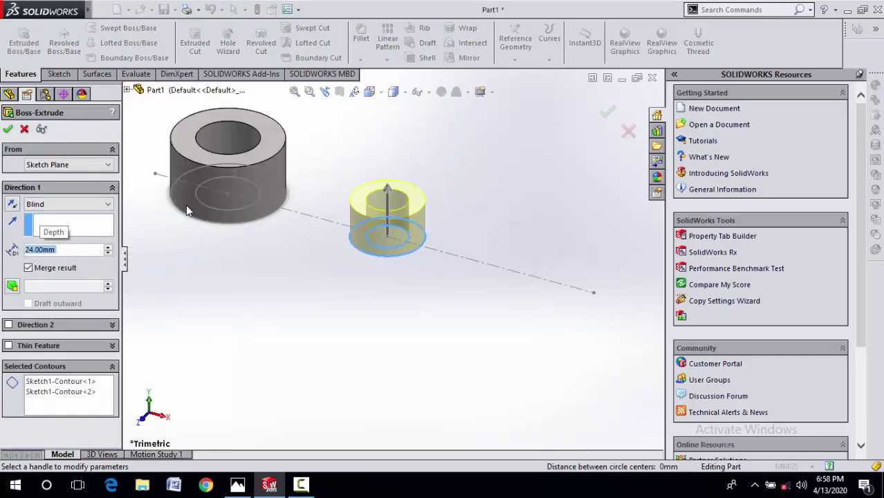
left_click(8, 130)
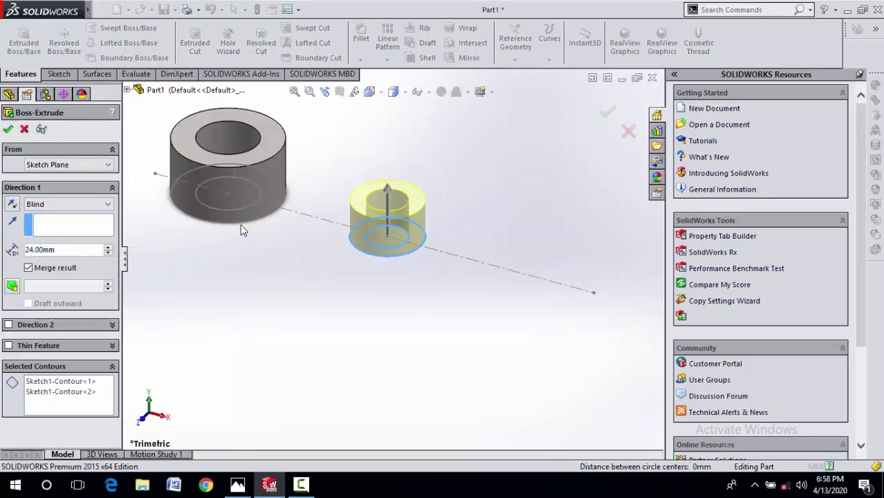
Hide the shared base sketch so only the two extruded rings are displayed.
key("z")
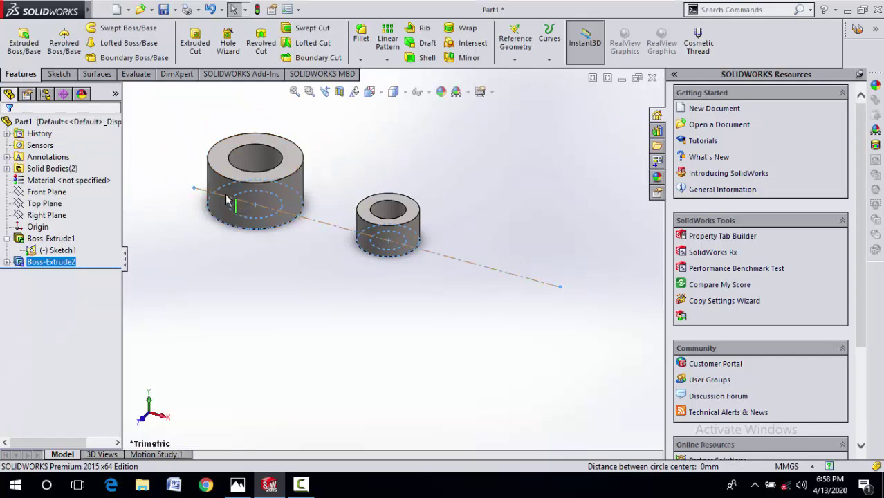
left_click(59, 249)
left_click(61, 230)
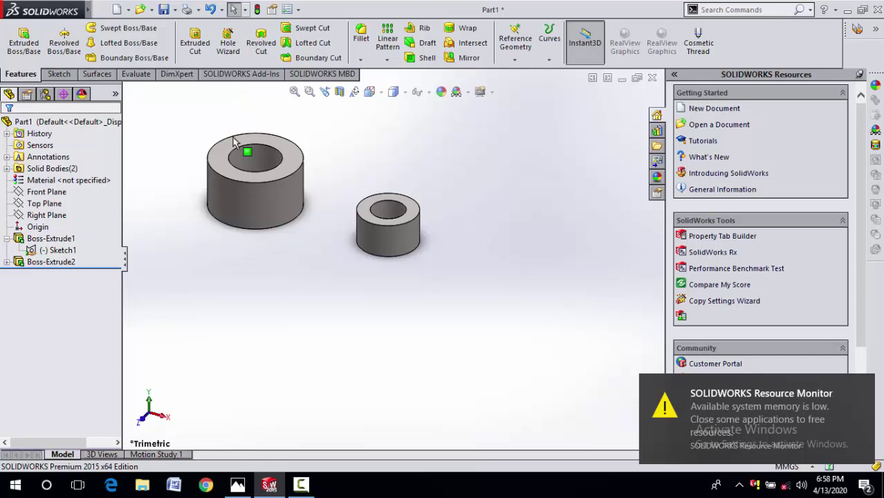
right_click(178, 142)
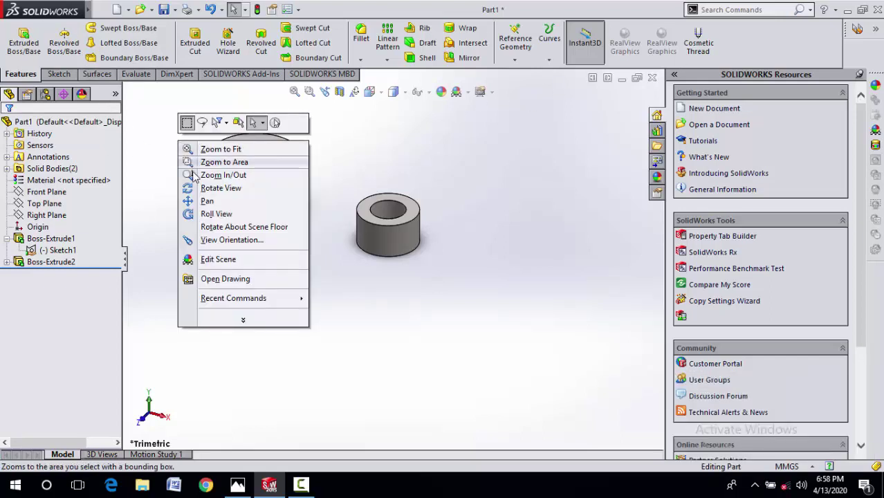
left_click(440, 322)
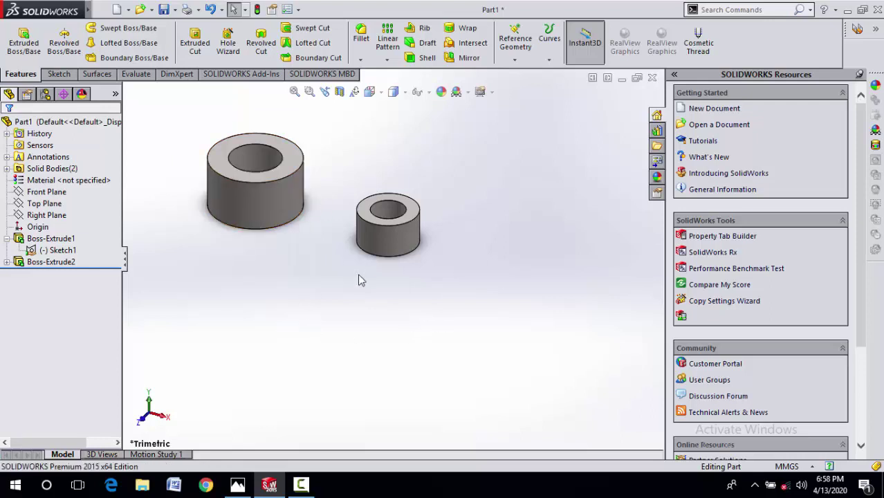
Check the connecting web in the reference drawing and start a new sketch on the Top Plane, viewed normal to it.
left_click(237, 484)
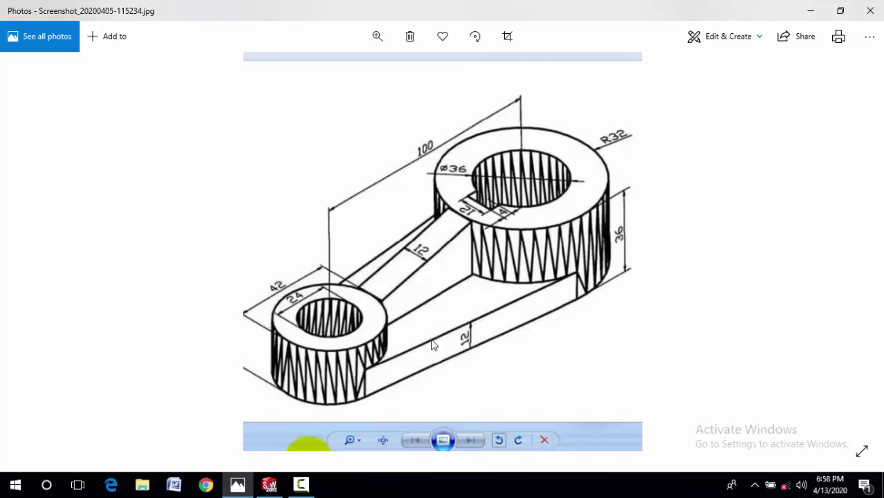
left_click(237, 486)
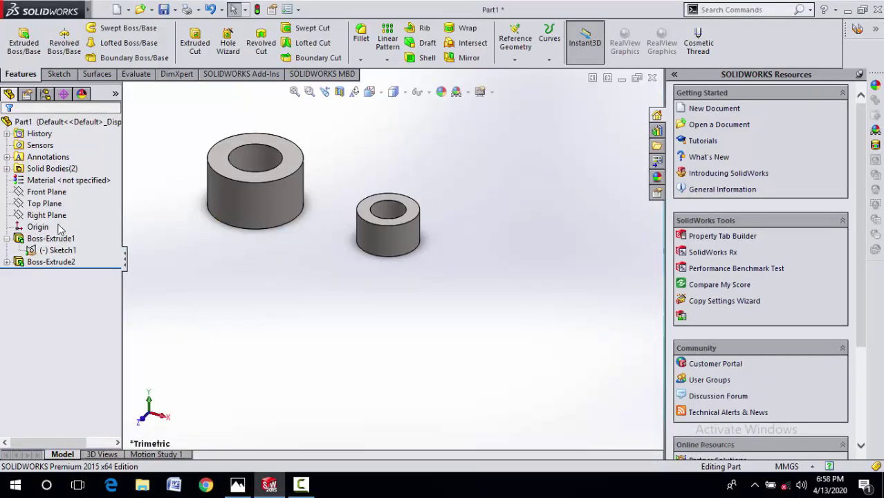
left_click(60, 195)
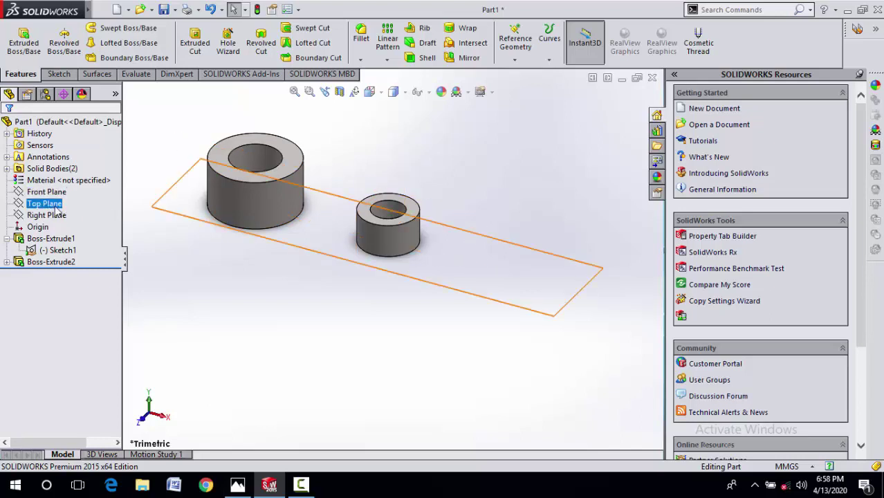
left_click(54, 206)
left_click(59, 186)
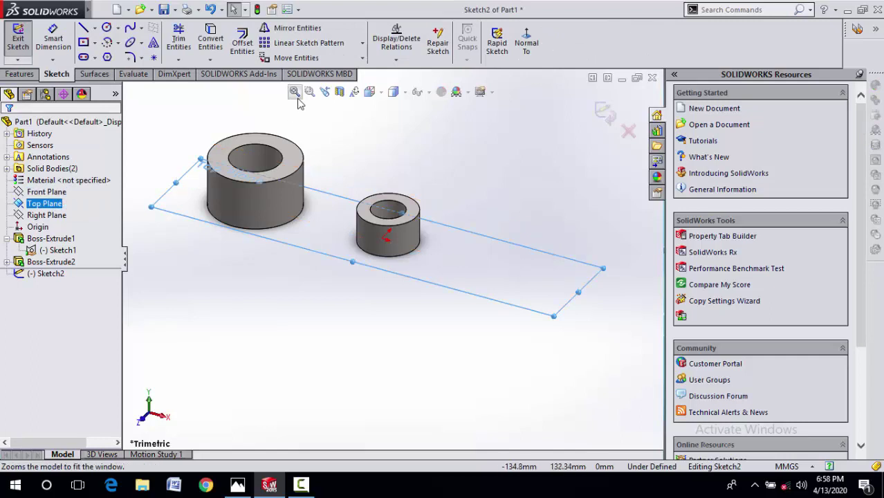
left_click(524, 43)
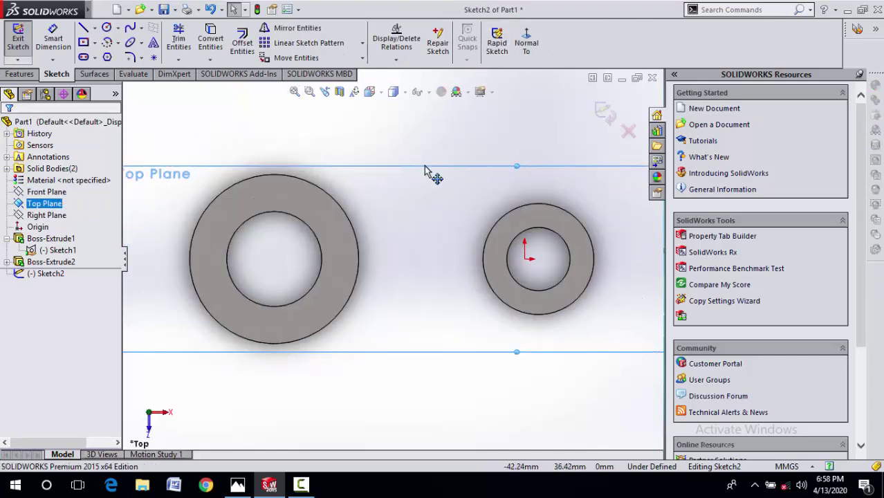
Sketch a line joining the uppermost points of the large and small rings' outer edges.
left_click(95, 28)
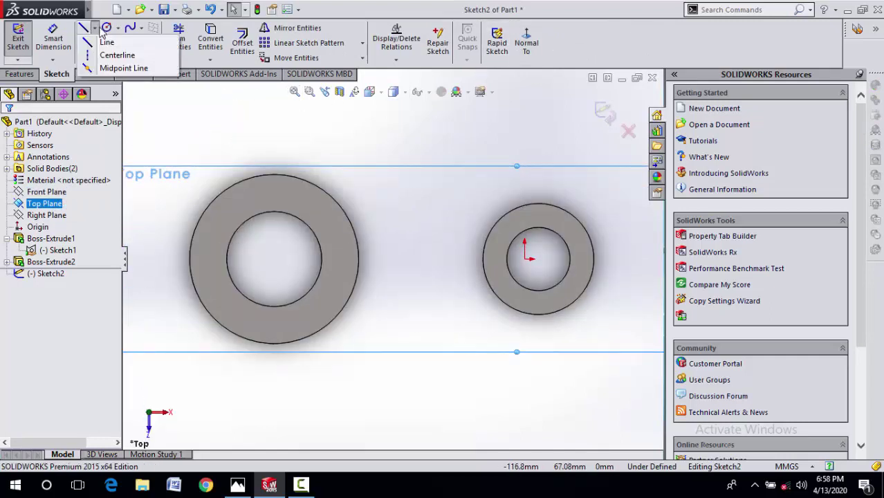
left_click(118, 28)
left_click(95, 28)
left_click(129, 42)
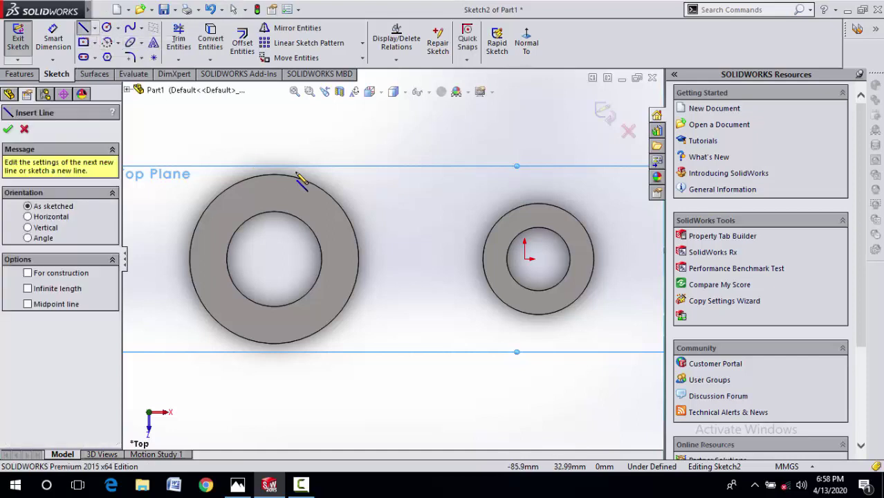
left_click(276, 175)
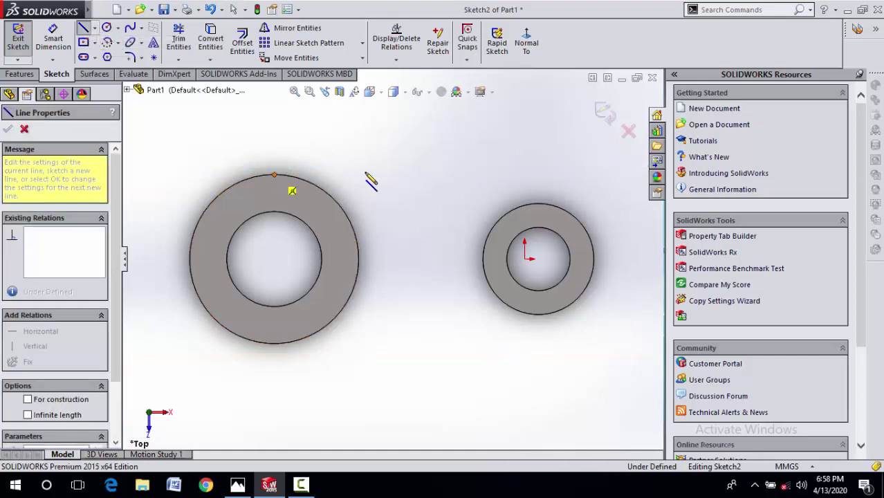
left_click(538, 203)
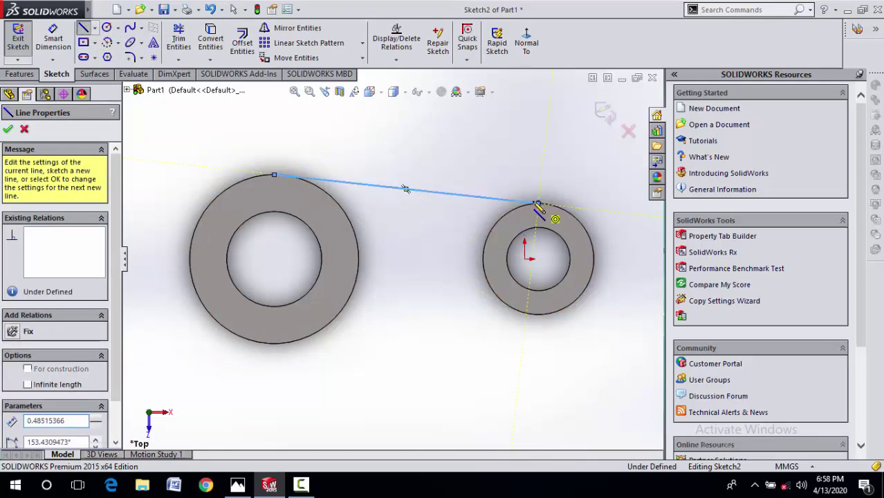
right_click(443, 275)
left_click(469, 282)
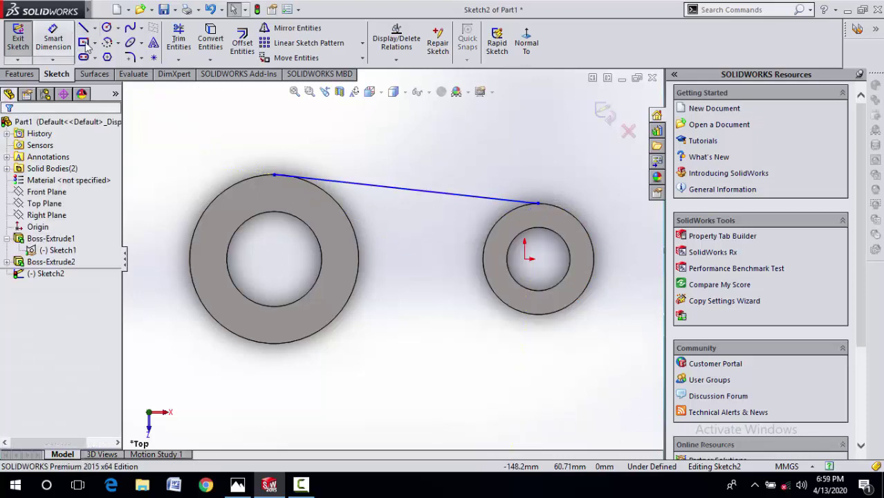
Sketch a second line joining the lowest points of the large and small rings' outer edges.
left_click(84, 28)
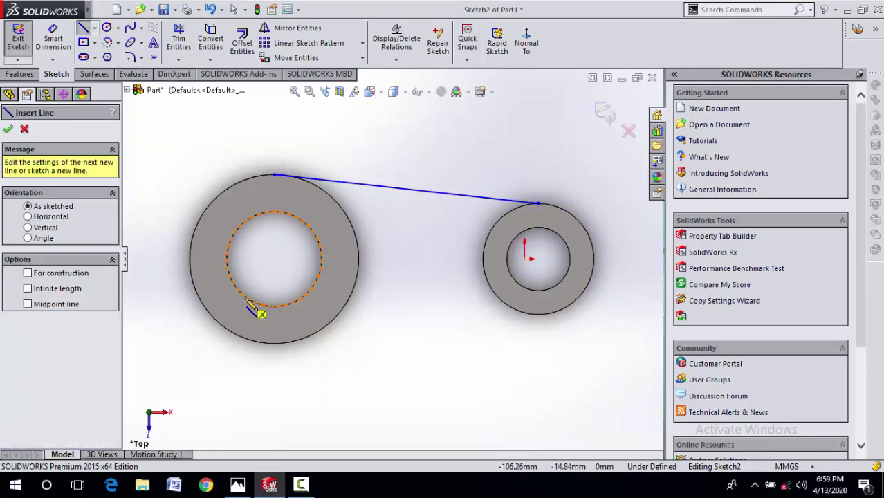
left_click(275, 344)
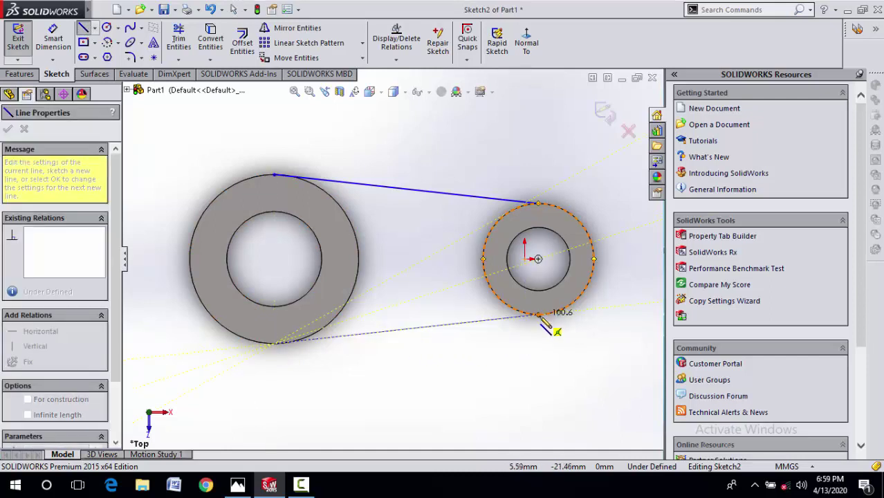
left_click(538, 315)
right_click(453, 256)
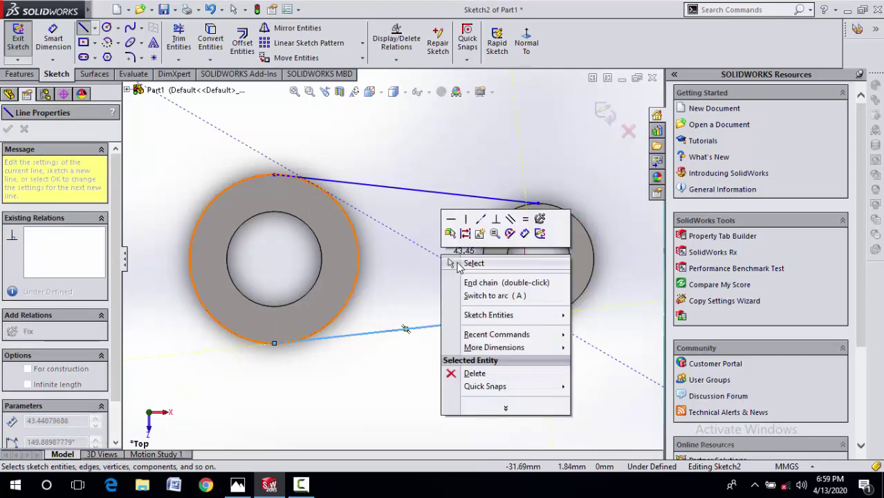
left_click(460, 262)
Make the upper and lower connecting lines tangent to the large ring's outer edge.
scroll(334, 259, "down", 2)
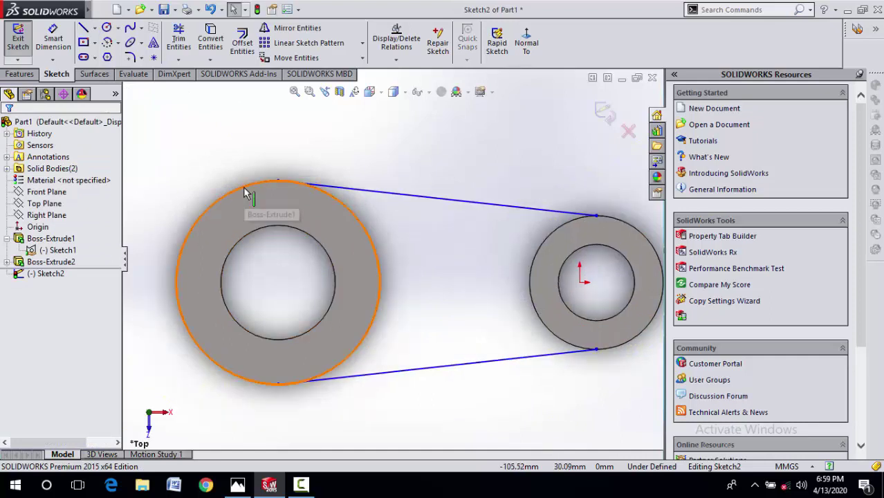
left_click(248, 191)
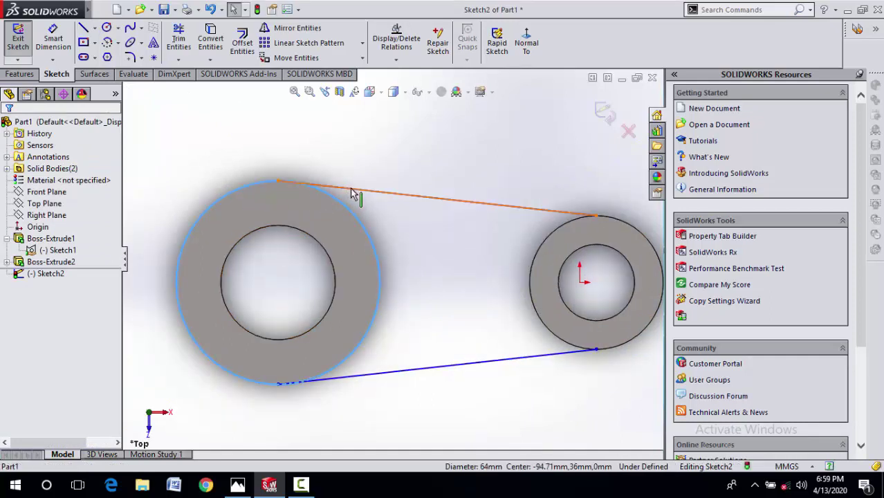
left_click(352, 194, "ctrl")
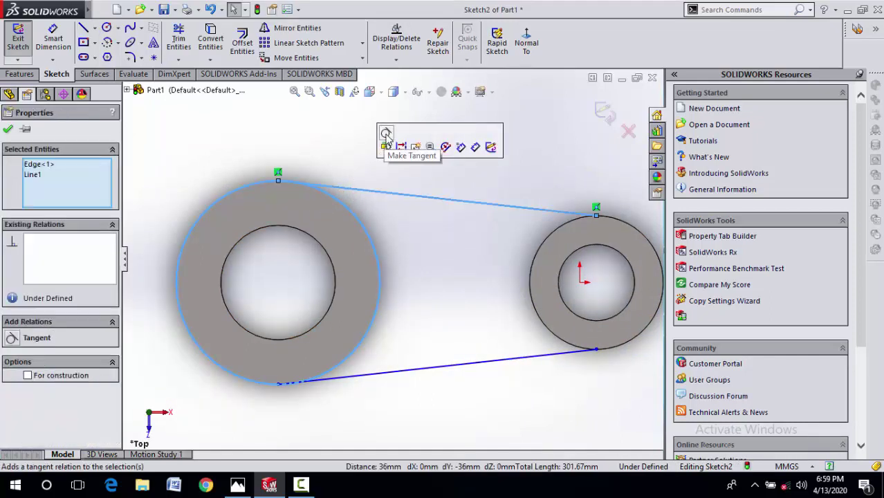
left_click(386, 135)
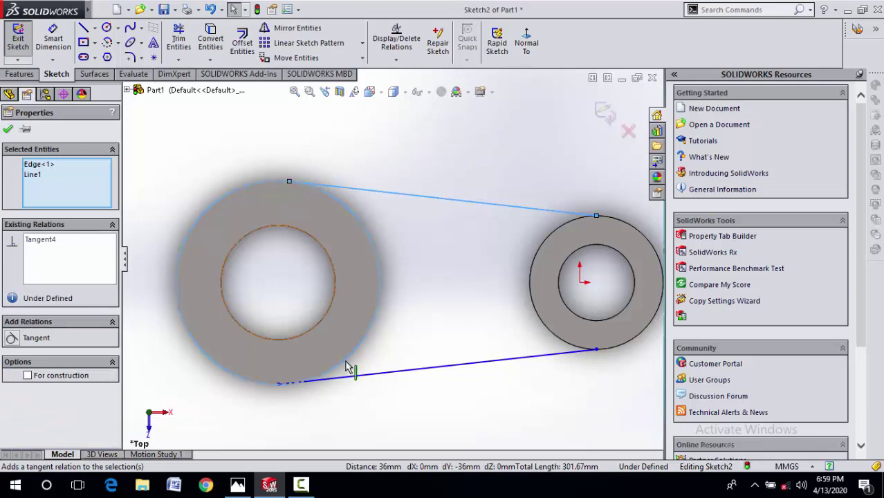
left_click(236, 380, "ctrl")
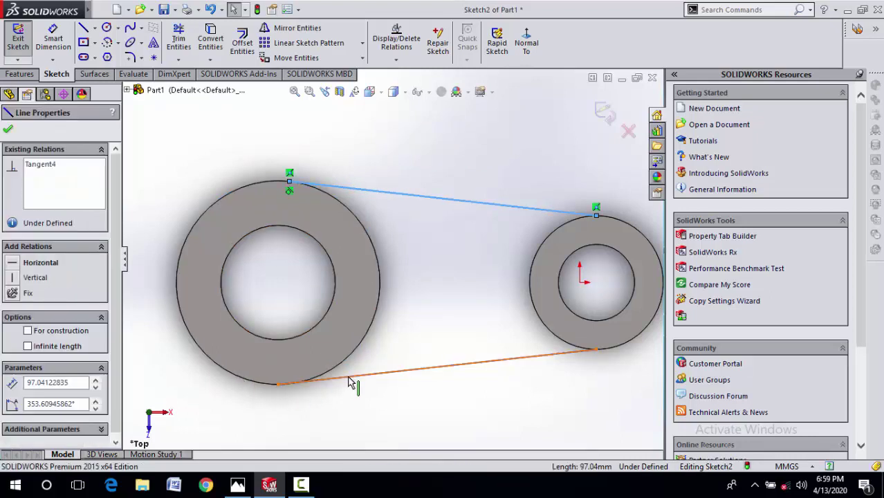
left_click(350, 378)
left_click(253, 380, "ctrl")
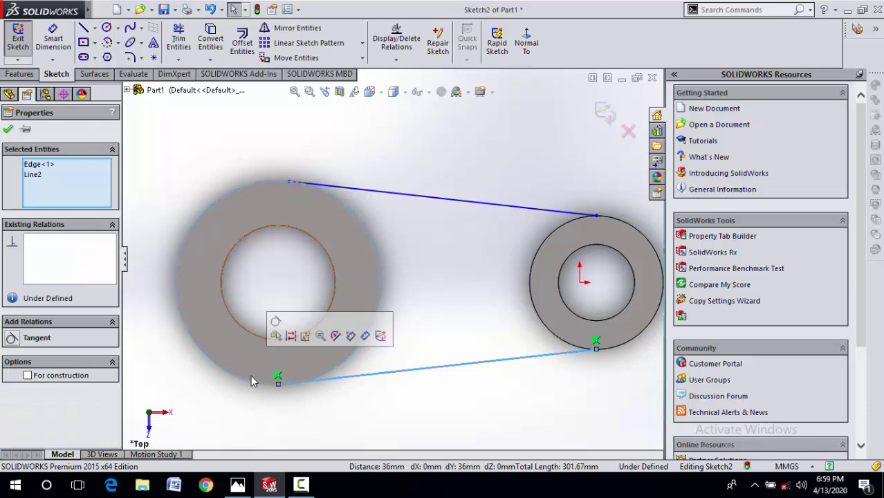
left_click(275, 321)
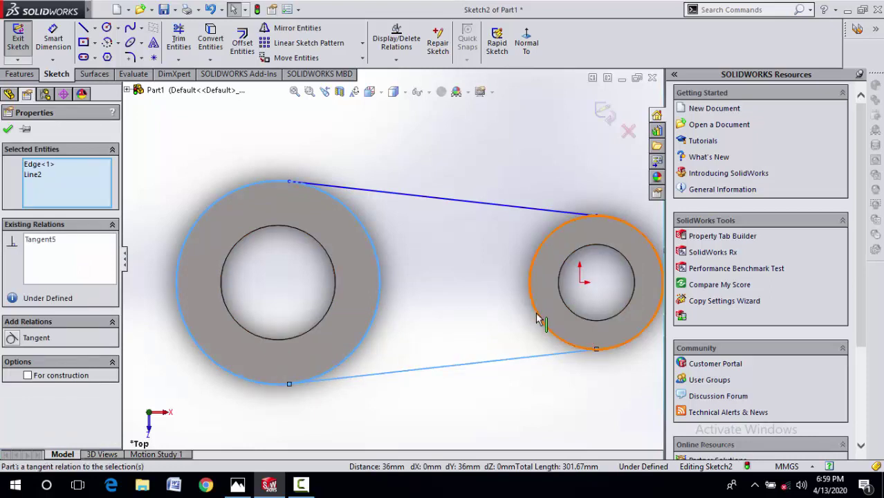
key("Escape")
Make the lower and upper connecting lines tangent to the small ring's outer edge.
left_click(540, 356)
left_click(561, 339, "ctrl")
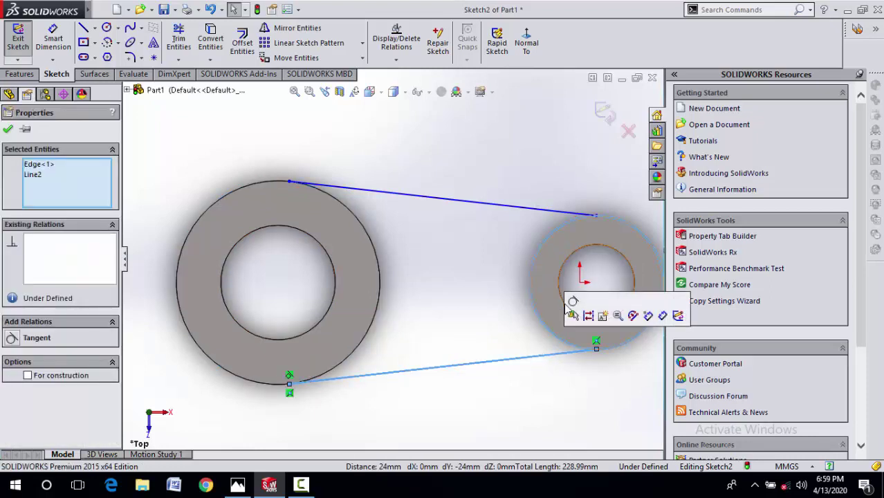
left_click(573, 305)
left_click(540, 215)
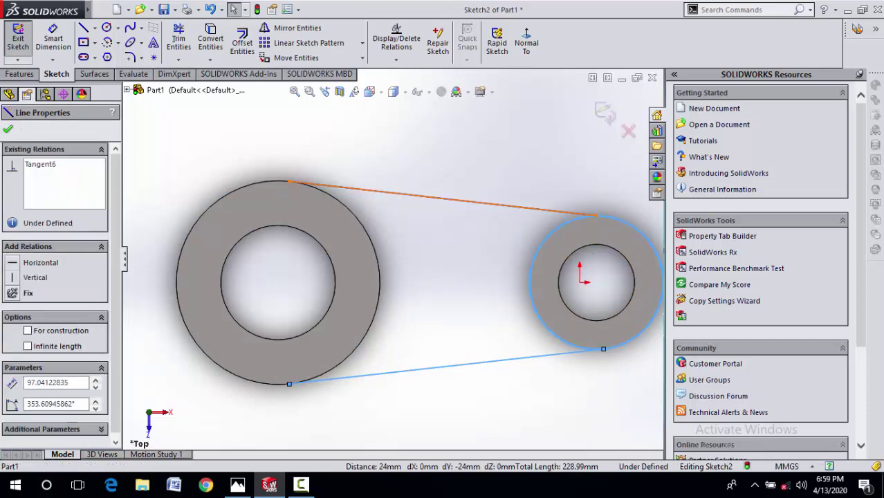
left_click(611, 222, "ctrl")
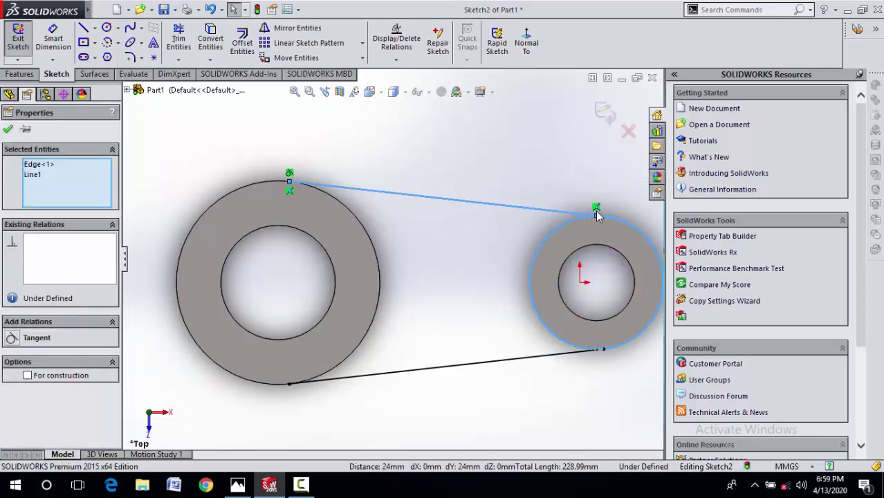
left_click(618, 223, "ctrl")
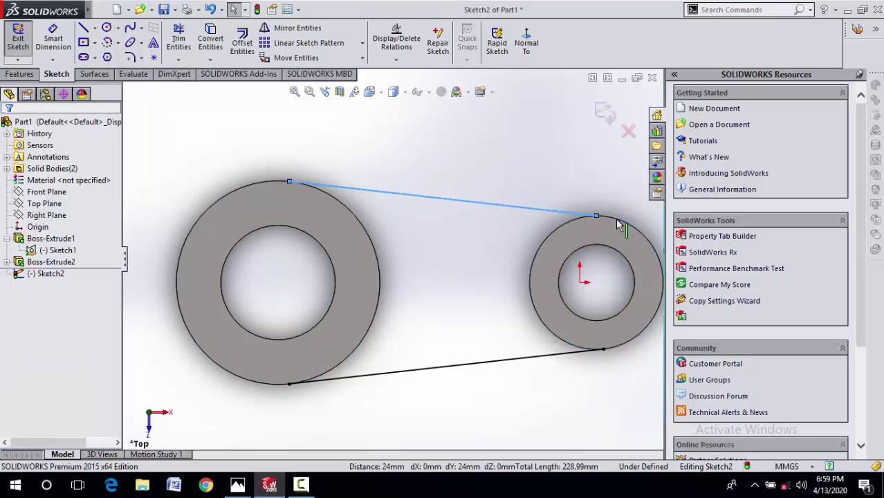
left_click(619, 223, "ctrl")
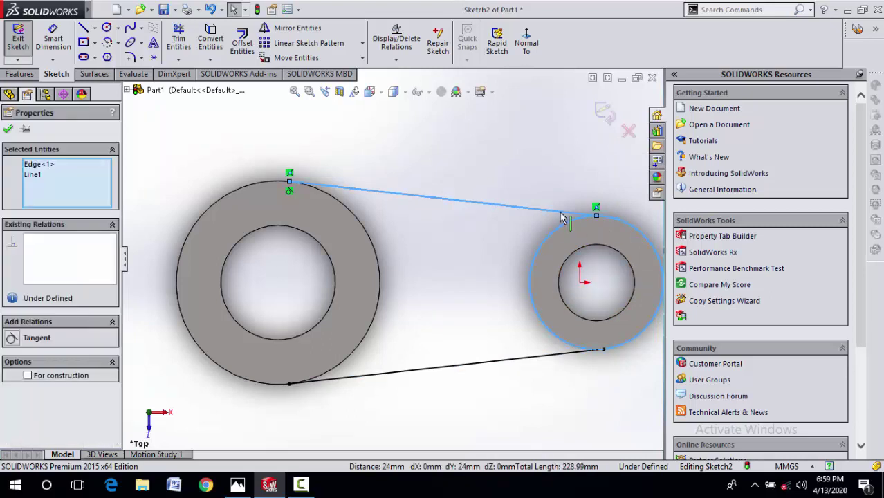
key("Escape")
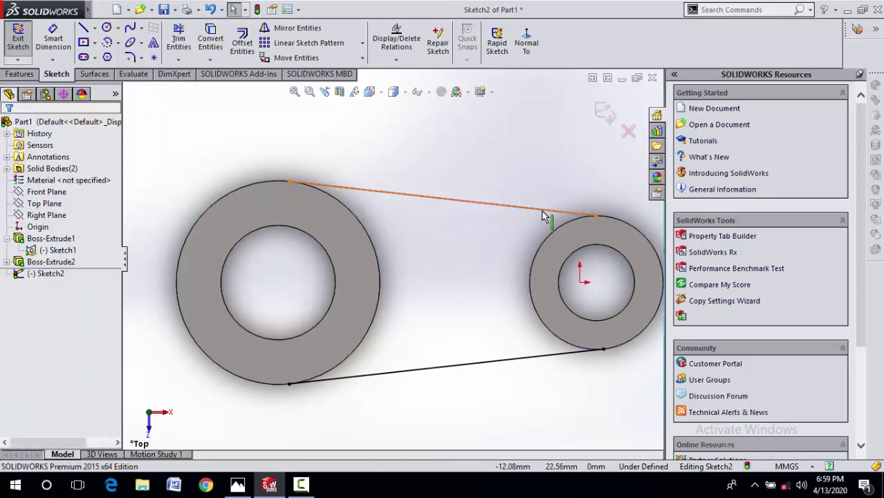
left_click(550, 210)
left_click(606, 222, "ctrl")
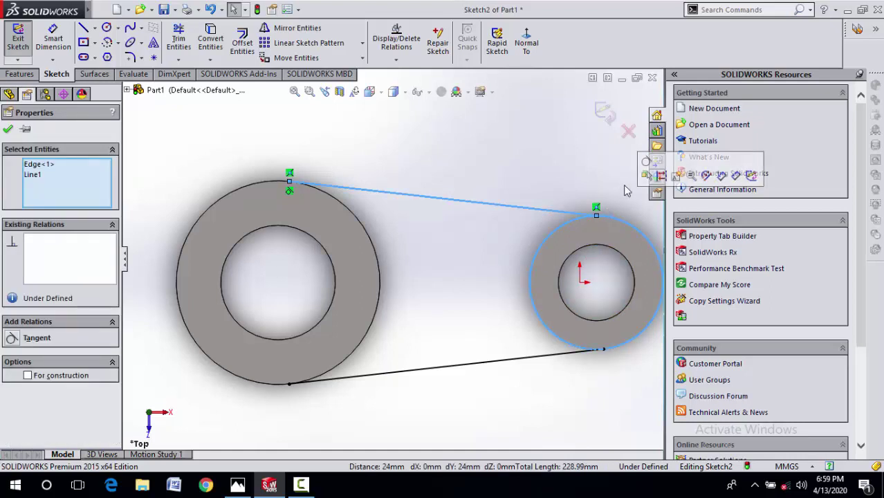
left_click(645, 172)
key("Escape")
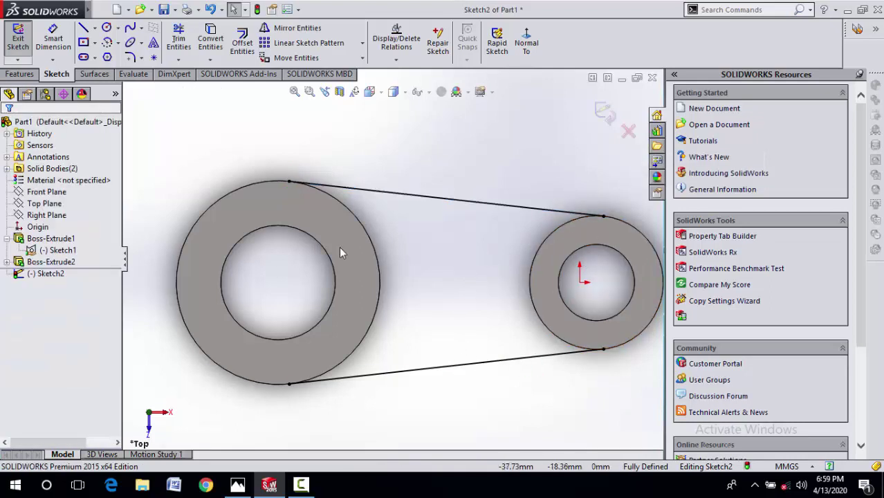
Convert the outer circular edges of the large and small rings into sketch entities.
left_click(214, 49)
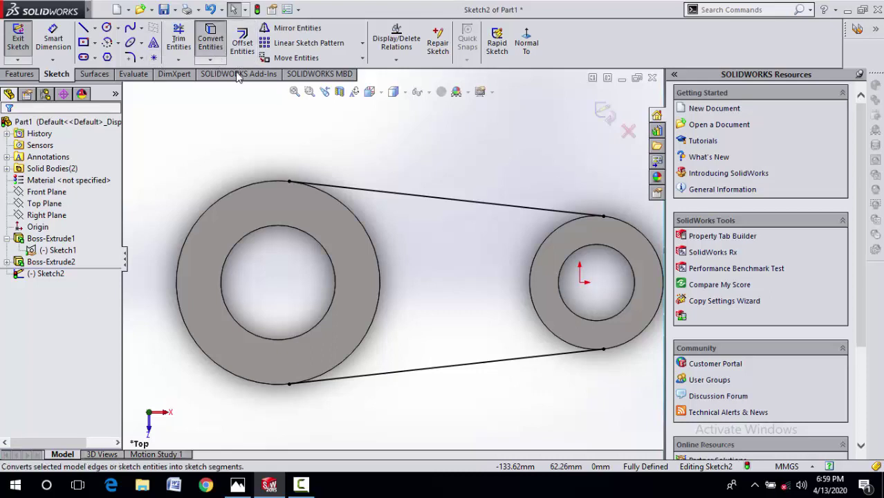
left_click(379, 286)
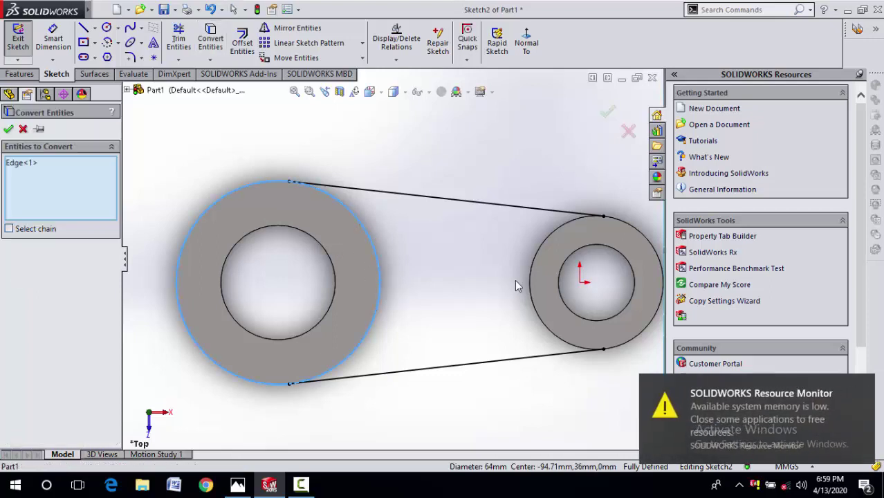
left_click(531, 300)
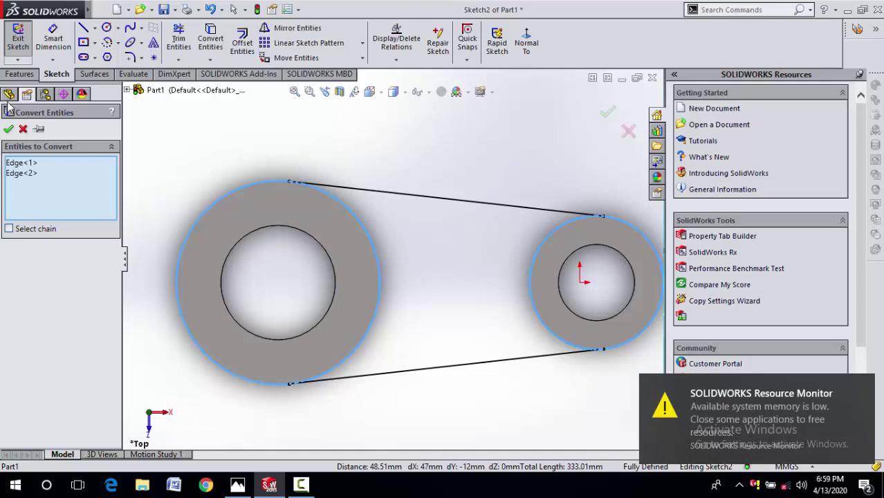
left_click(8, 129)
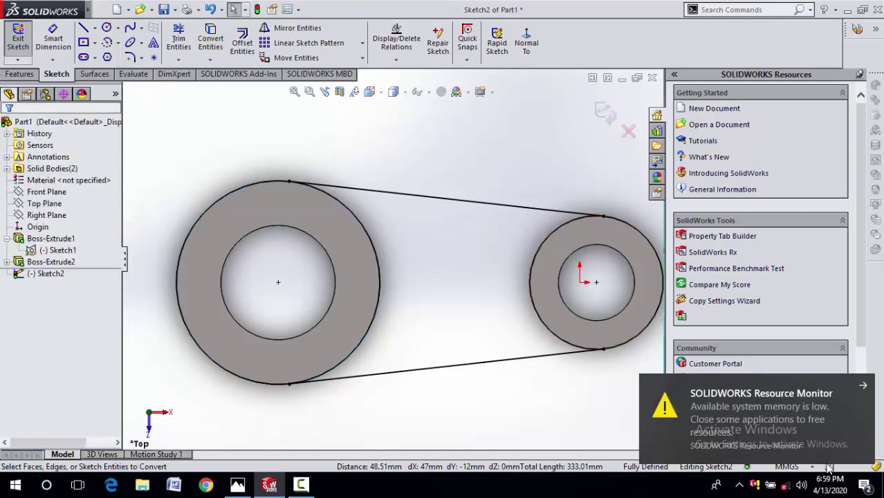
left_click(862, 387)
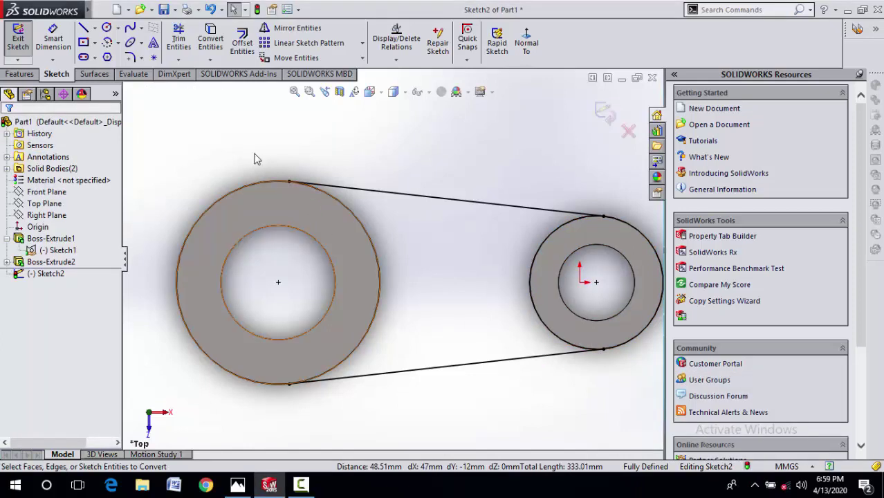
left_click(182, 46)
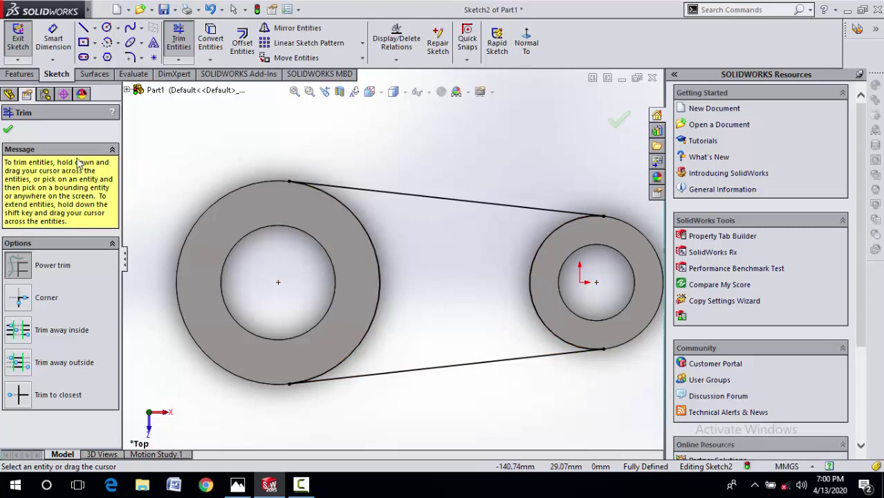
left_click(9, 130)
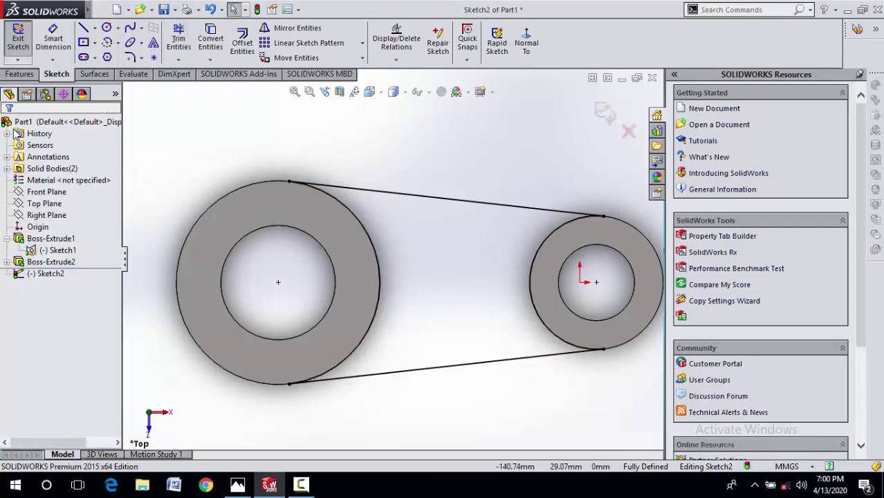
Extrude the closed web region between the two rings to a blind depth of 12 mm, merged with them.
left_click(20, 73)
left_click(24, 38)
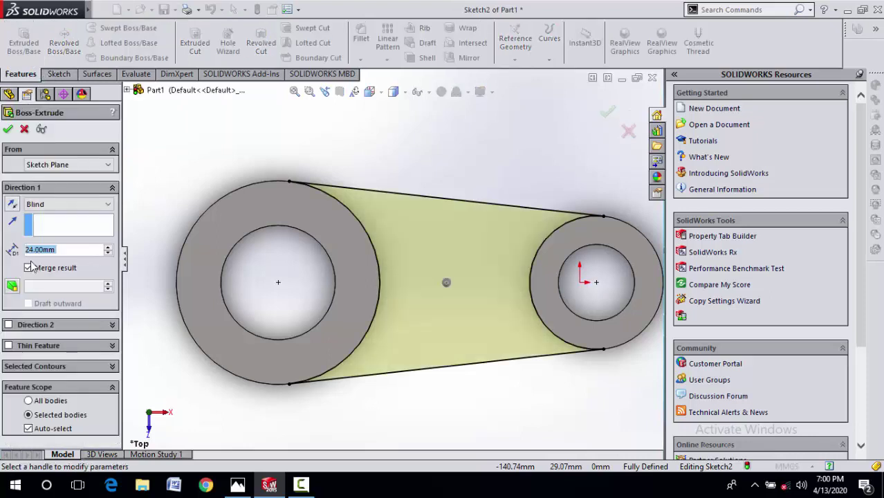
type("12")
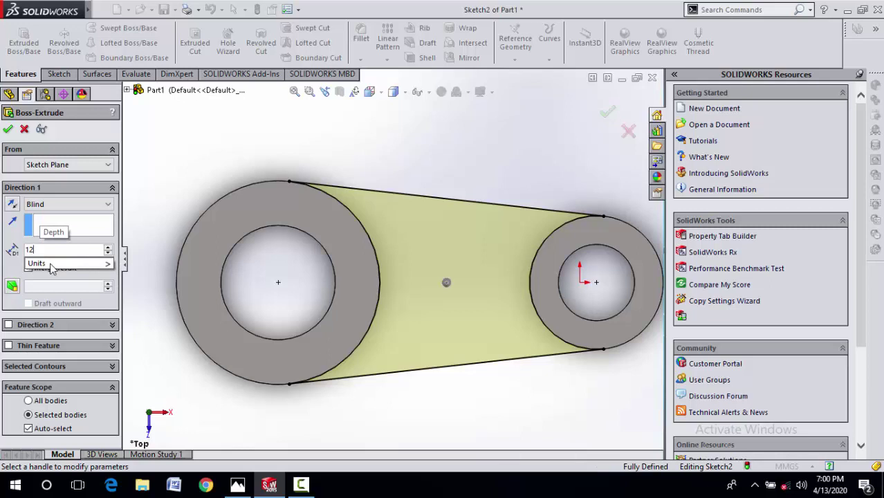
key("Return")
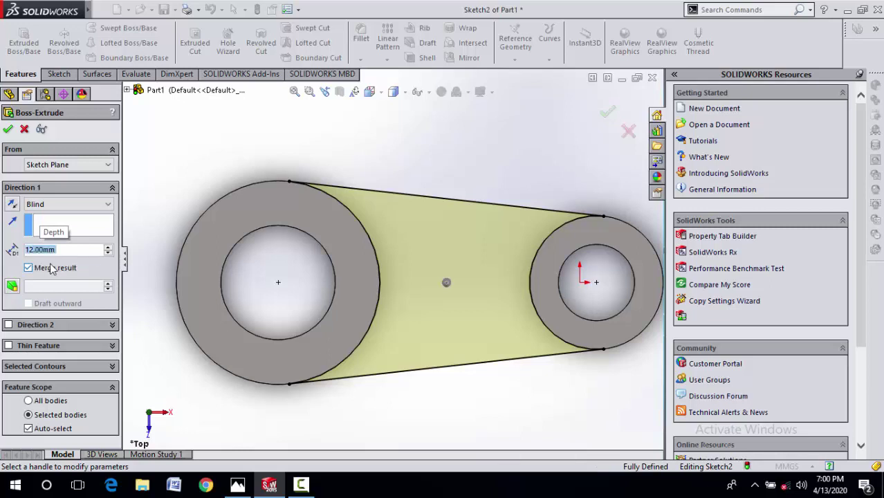
left_click(8, 129)
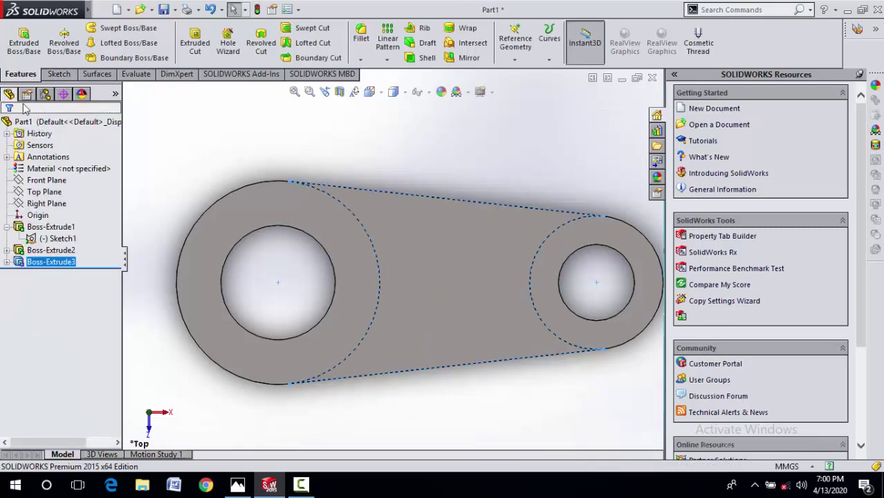
Inspect the extruded web in a tilted 3D view and compare the model with the reference drawing for the sloping rib.
right_click(161, 156)
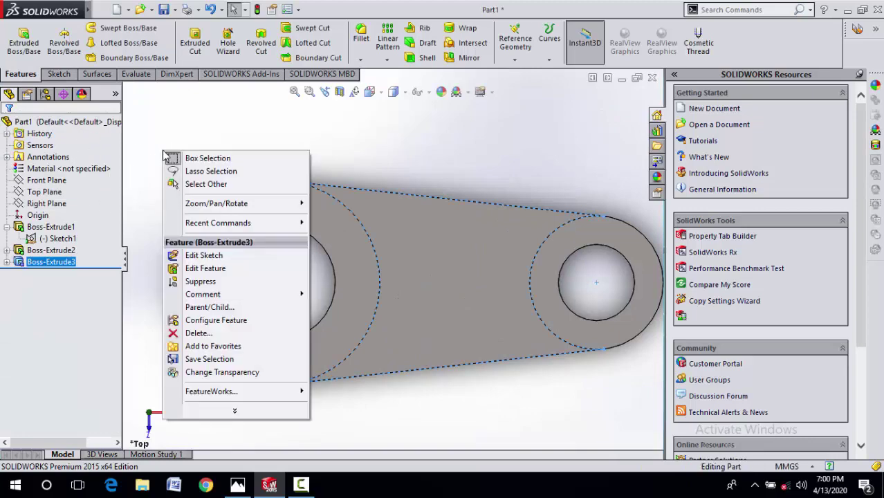
left_click(297, 118)
right_click(218, 135)
left_click(256, 181)
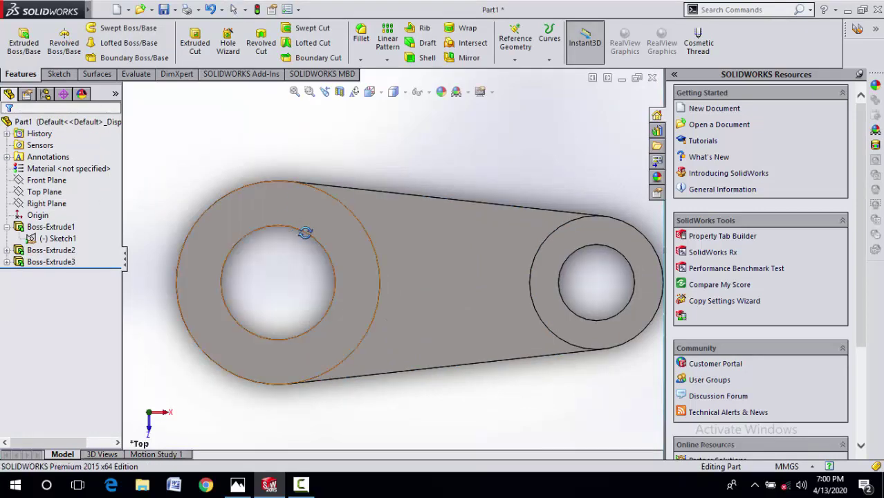
mouse_move(300, 233)
left_mouse_down()
mouse_move(374, 275)
mouse_move(386, 194)
mouse_move(421, 150)
mouse_move(357, 178)
mouse_move(363, 122)
mouse_move(346, 150)
mouse_move(356, 169)
mouse_move(400, 176)
mouse_move(310, 88)
mouse_move(370, 172)
mouse_move(374, 207)
left_mouse_up()
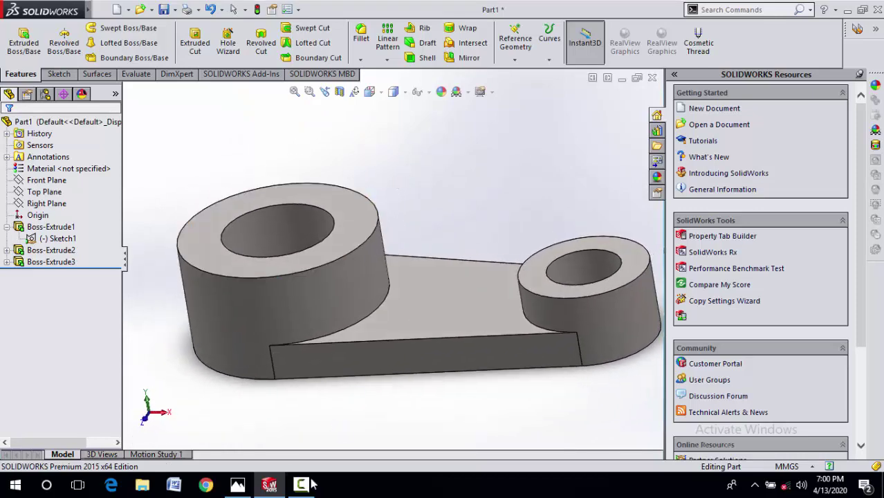
left_click(237, 484)
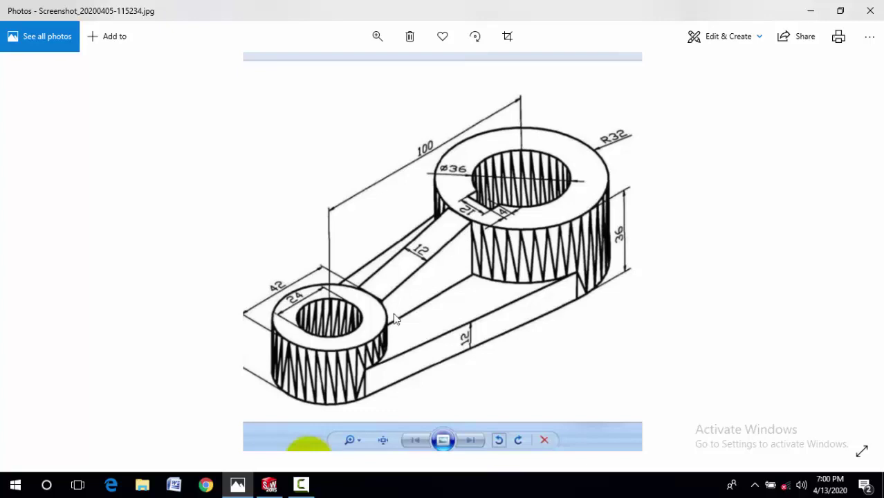
left_click(273, 487)
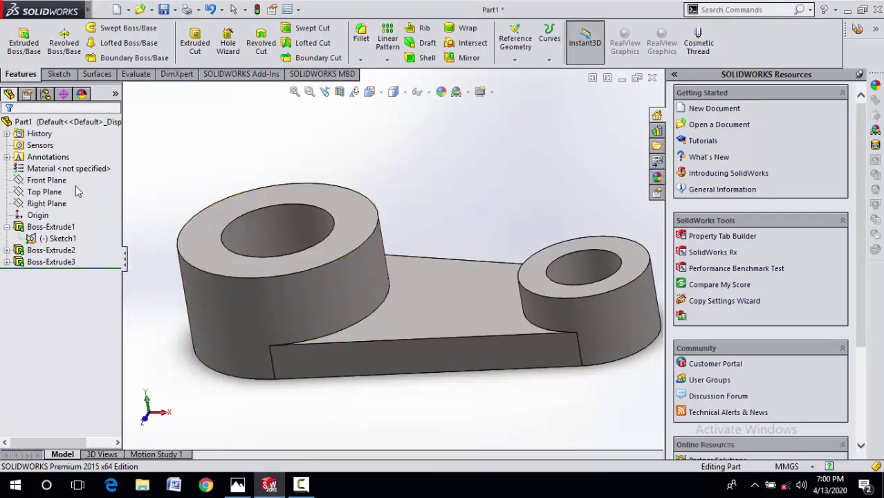
Examine the bracket normal to the Front Plane, normal to the Top Plane and in a tilted view.
left_click(48, 180)
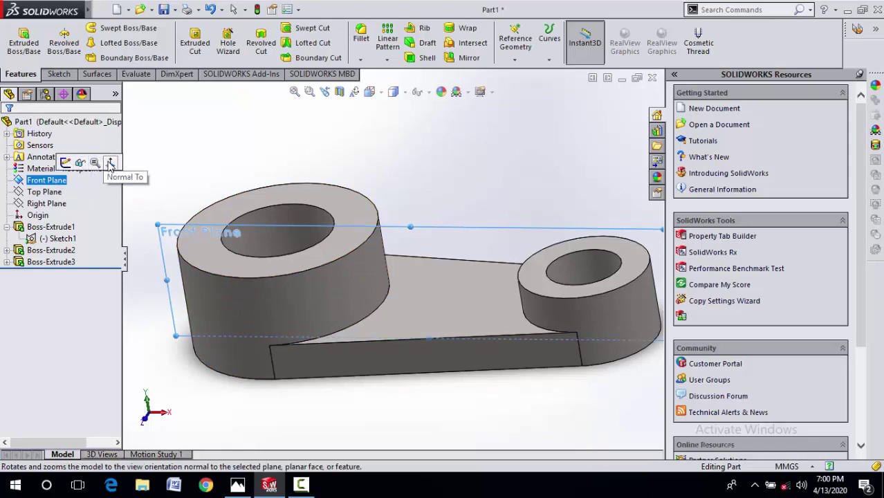
left_click(110, 165)
left_click(60, 193)
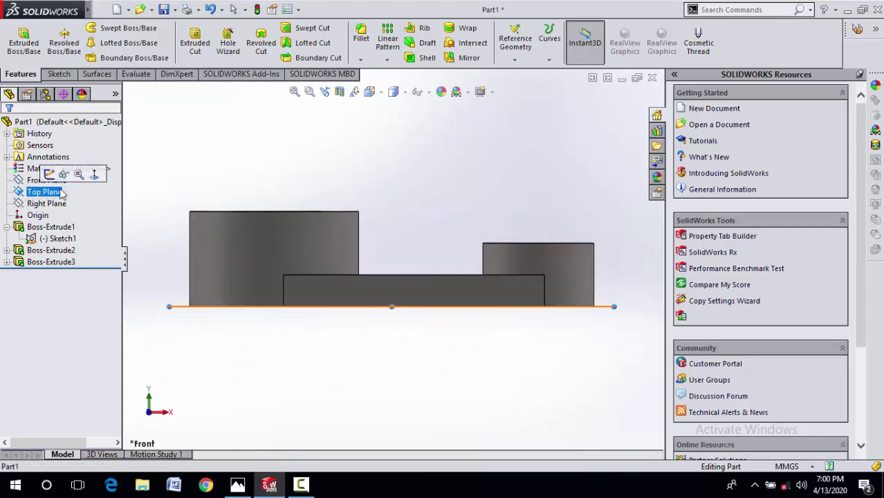
left_click(94, 174)
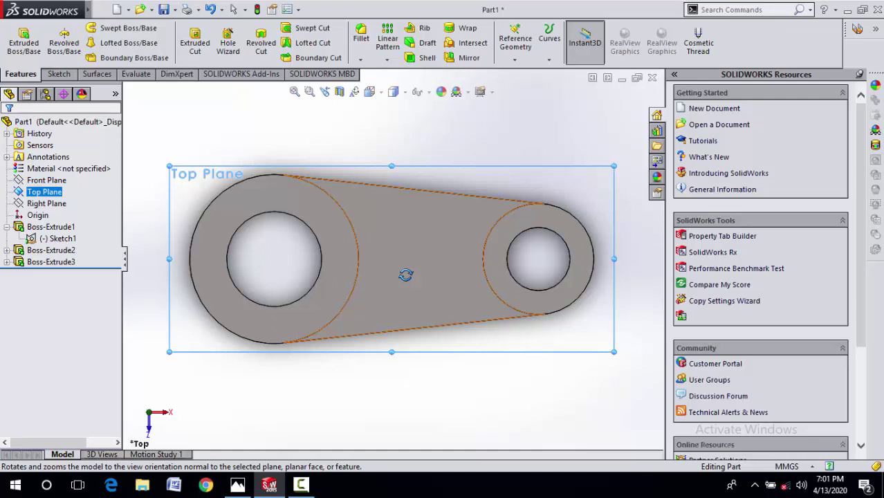
middle_click_drag(394, 267, 382, 139)
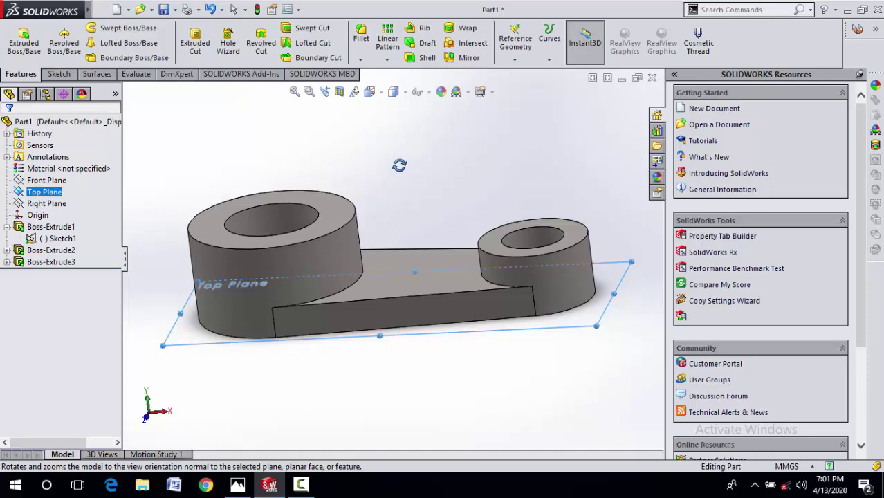
Show the first boss extrusion's base sketch, with its ring circles and centerline, in the model.
right_click(399, 165)
left_click(412, 174)
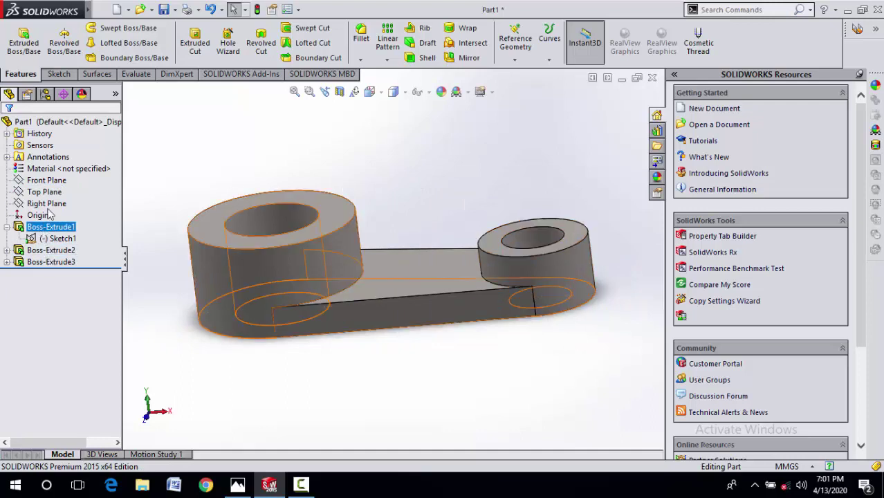
left_click(57, 180)
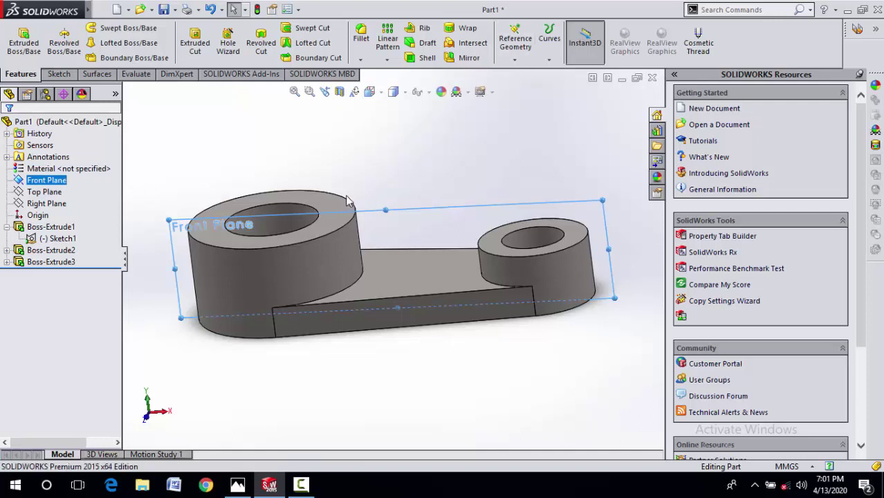
left_click(48, 251)
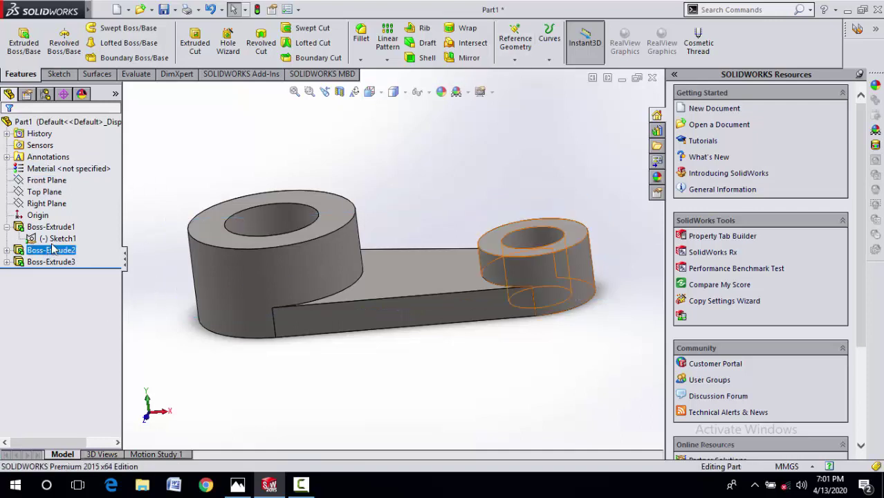
left_click(58, 238)
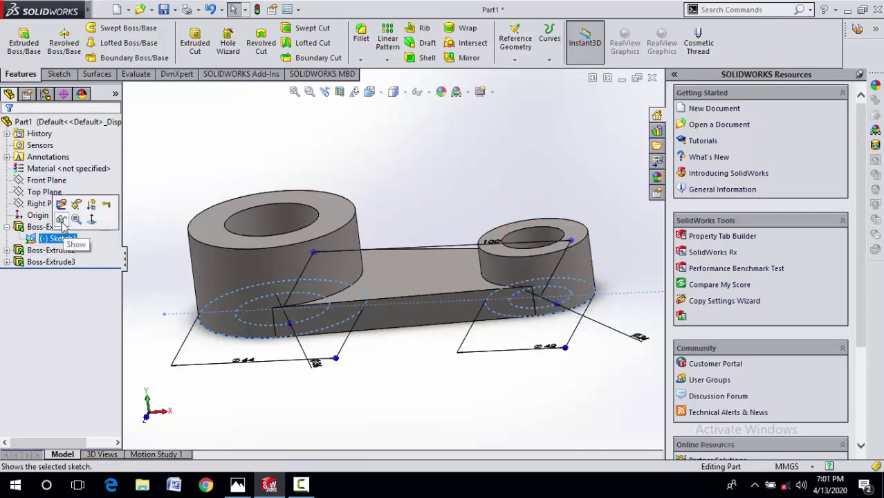
left_click(61, 220)
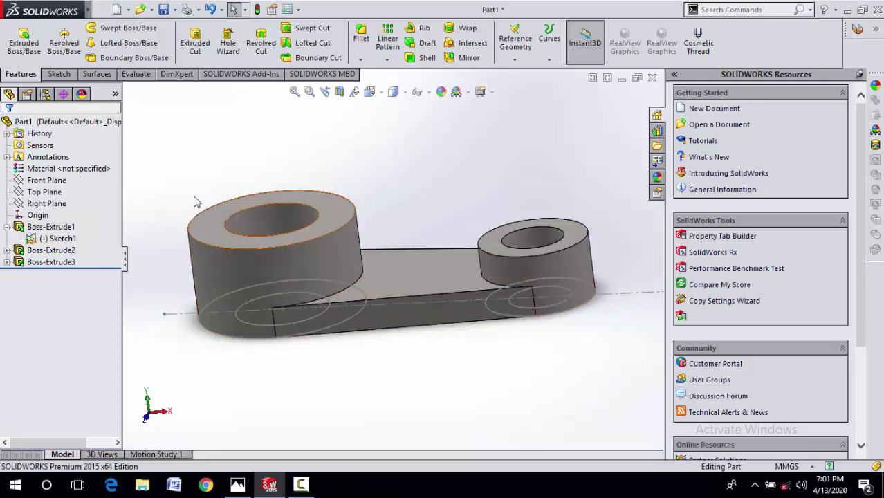
Create a reference plane parallel to the Front Plane and coincident with the large ring's centre point in the base sketch.
left_click(35, 181)
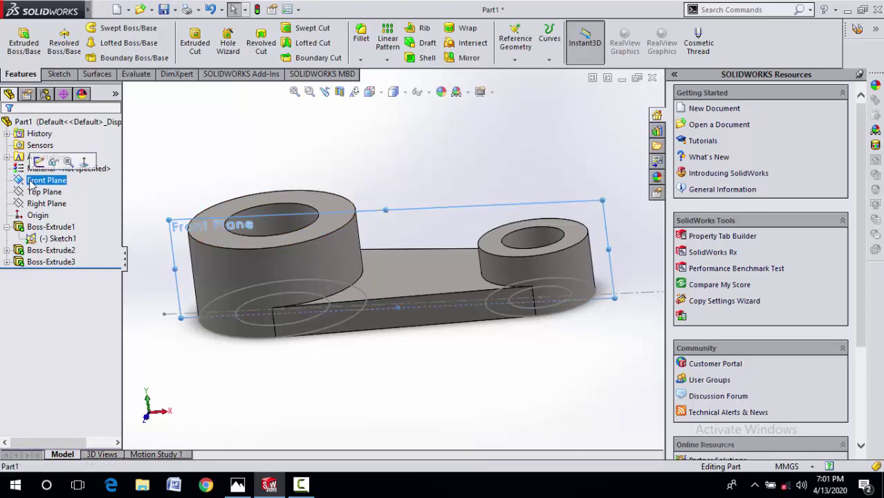
left_click(515, 41)
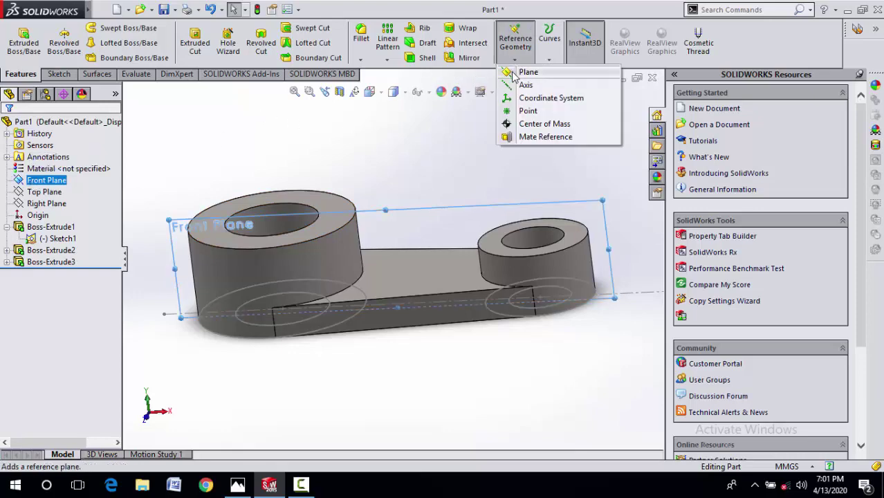
left_click(517, 72)
scroll(297, 297, "down", 6)
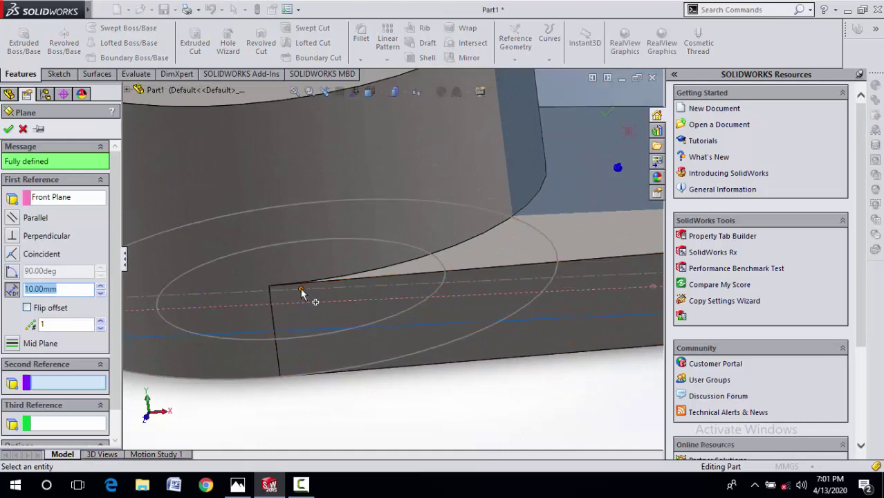
left_click(301, 290)
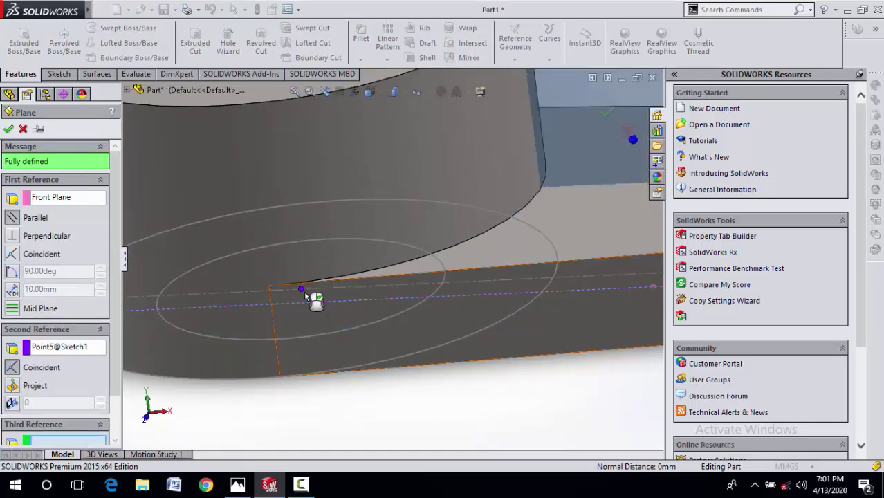
scroll(307, 284, "up", 5)
left_click(8, 128)
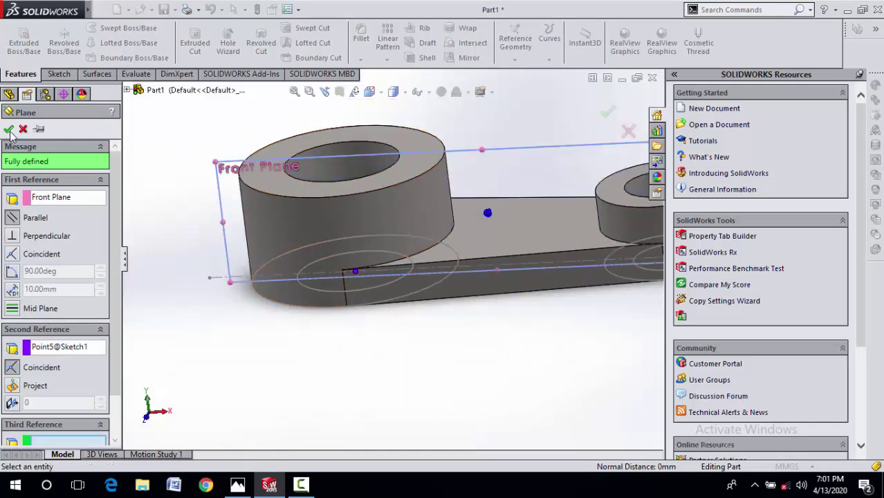
On the new plane, sketch a sloping line from the large boss's upper inner corner to the small boss's upper inner corner.
middle_click_drag(415, 262, 458, 250)
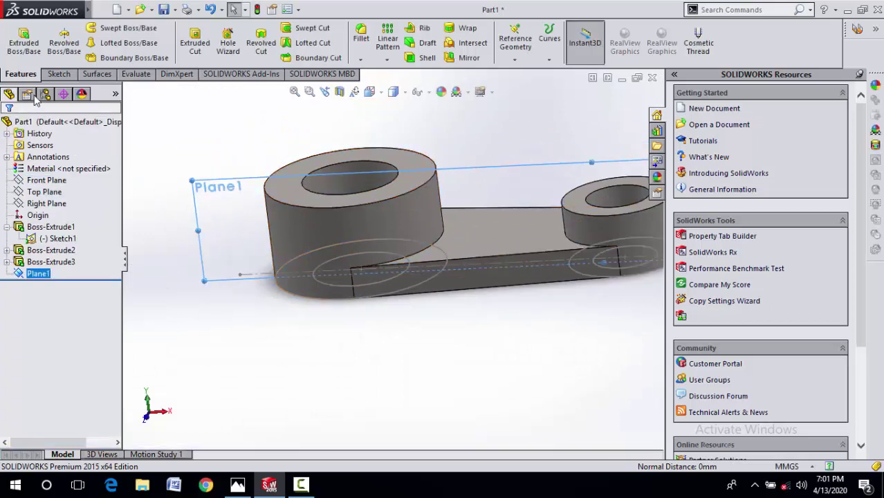
left_click(59, 73)
left_click(20, 52)
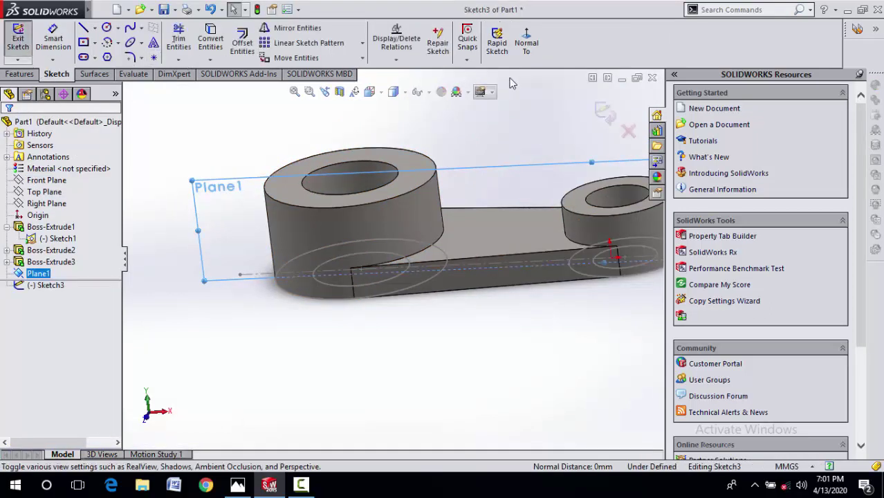
left_click(537, 50)
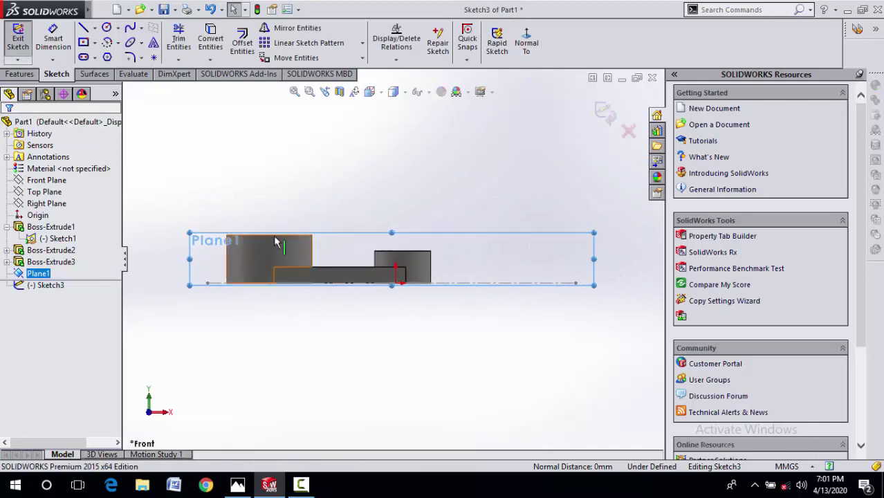
scroll(345, 237, "down", 6)
scroll(404, 250, "up", 3)
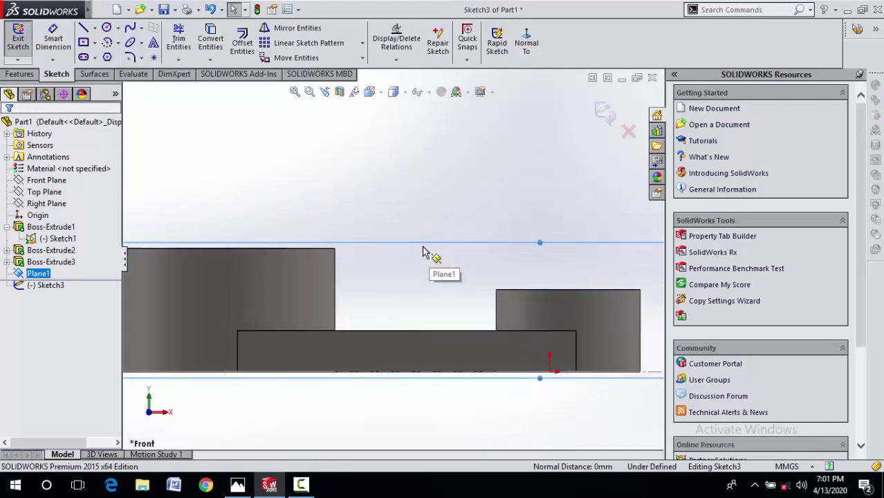
left_click(84, 28)
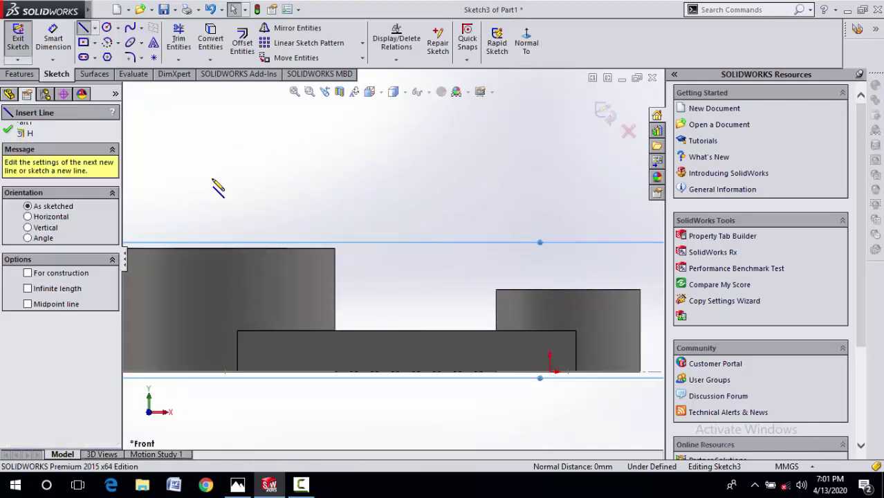
left_click(336, 250)
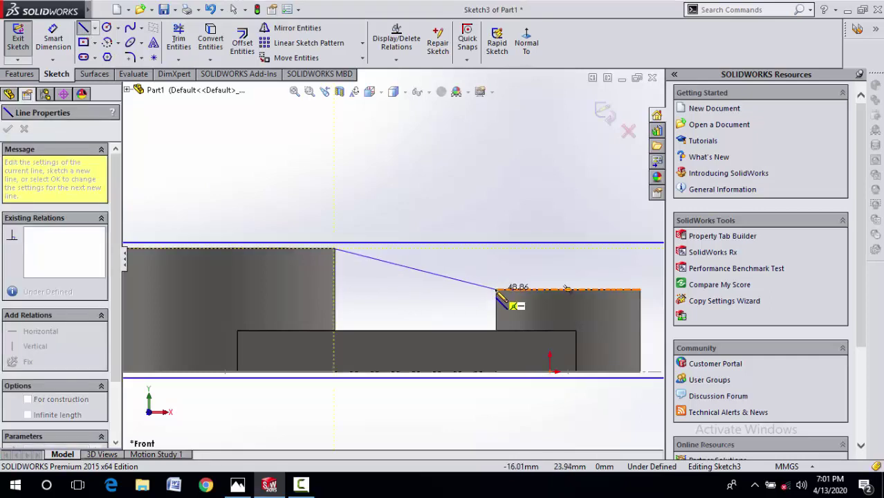
left_click(497, 291)
right_click(426, 185)
left_click(429, 188)
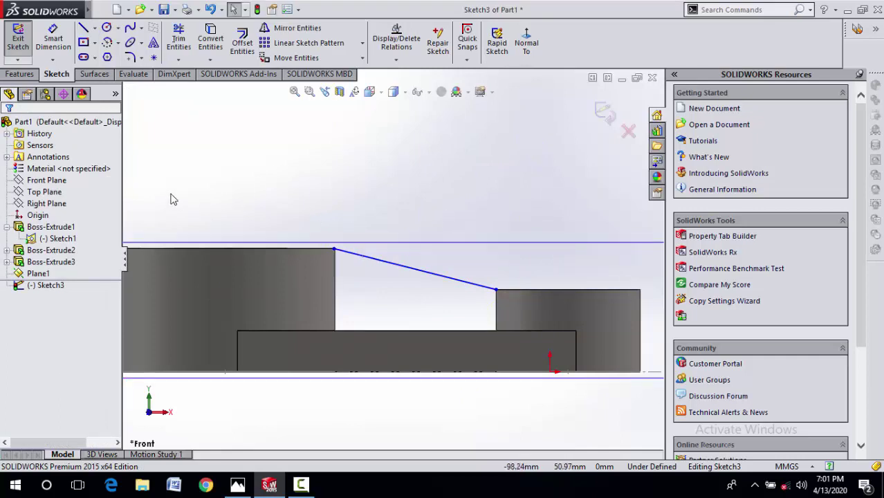
Try to create a rib 12 mm thick on both sides of the sloping line.
left_click(21, 74)
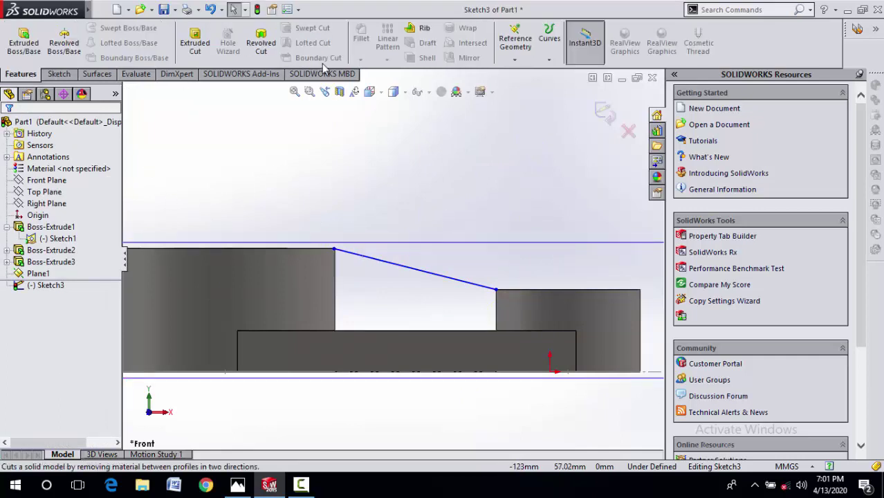
left_click(418, 29)
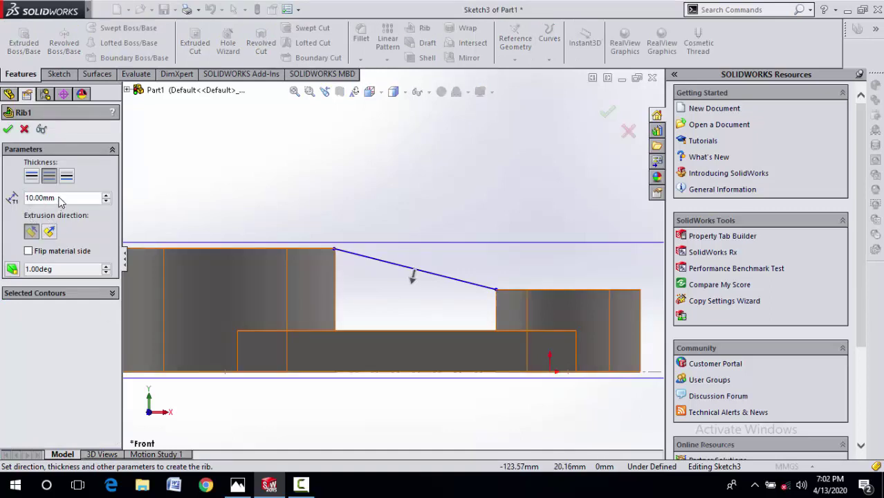
left_click_drag(61, 200, 16, 199)
type("12")
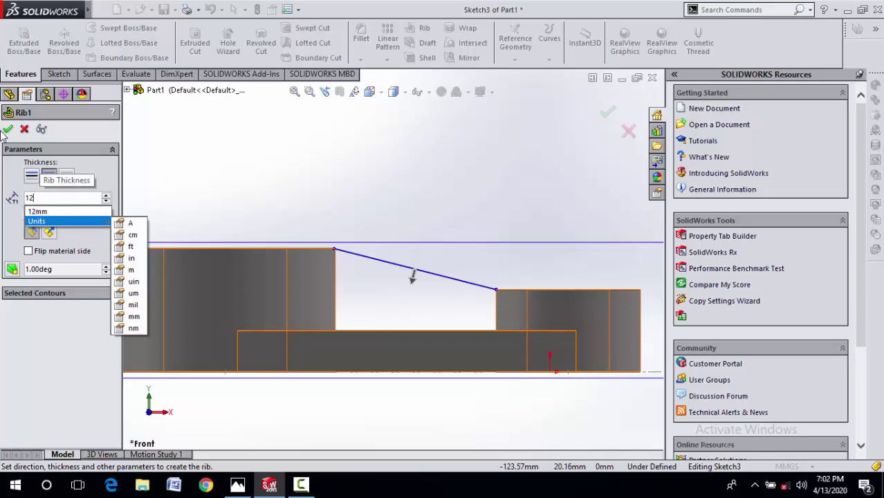
key("Return")
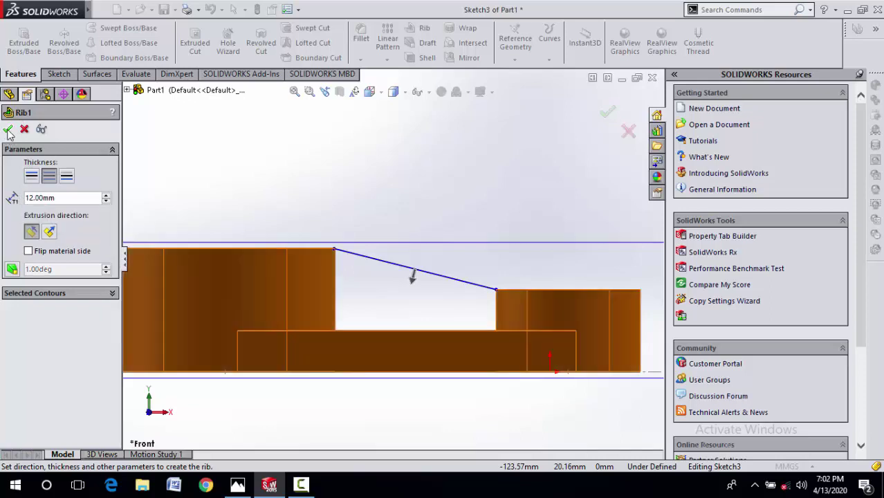
left_click(8, 130)
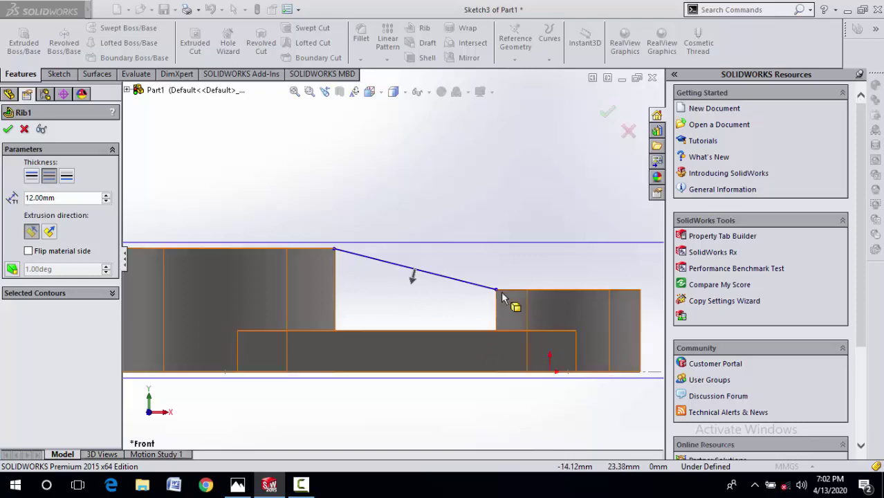
scroll(495, 289, "down", 2)
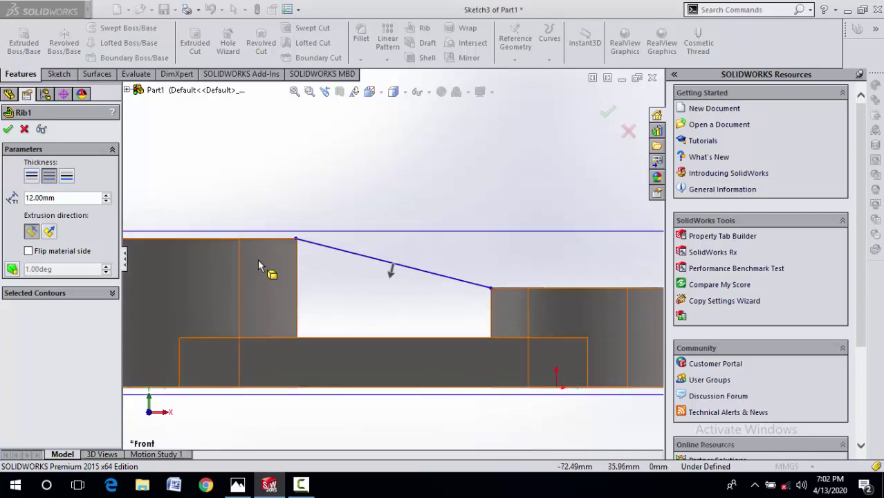
scroll(311, 272, "up", 2)
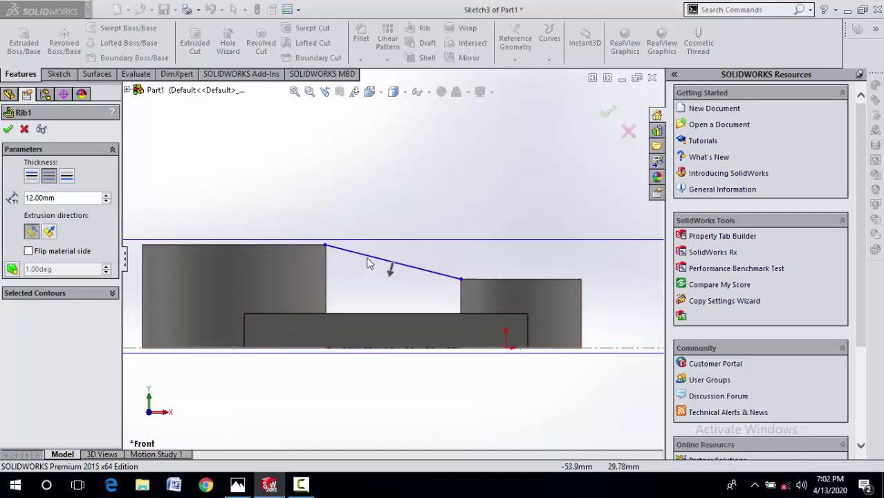
left_click(24, 129)
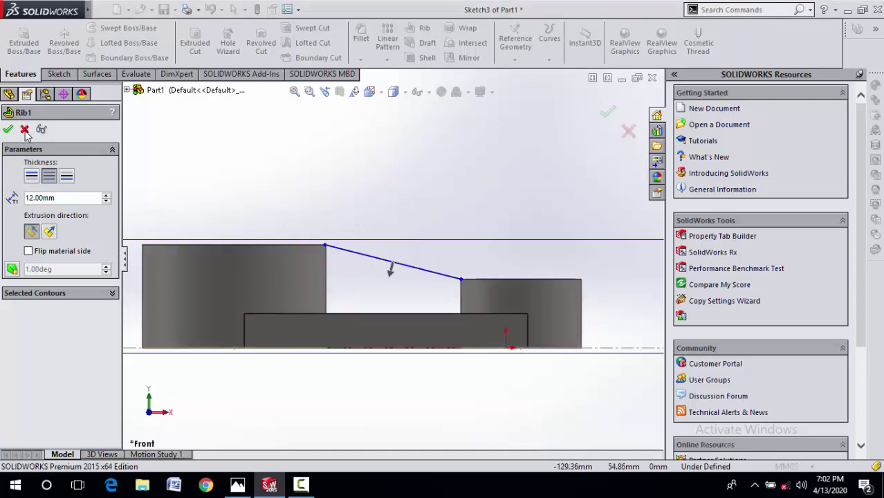
Extend the rib profile with a short horizontal line from the sloping line's upper end along the large boss's top edge.
left_click(59, 73)
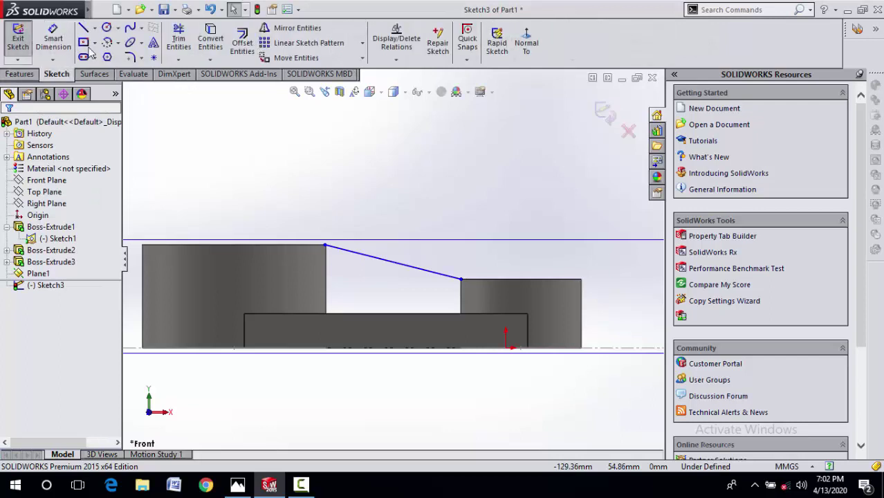
left_click(83, 28)
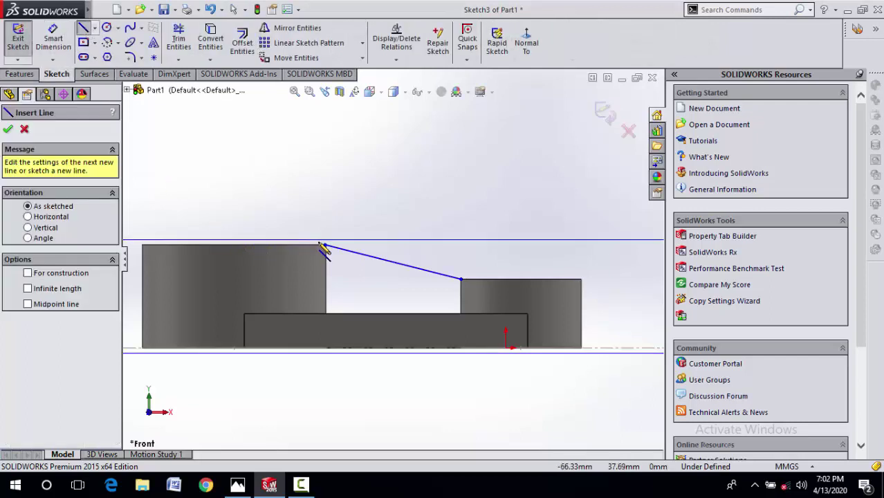
scroll(336, 261, "down", 3)
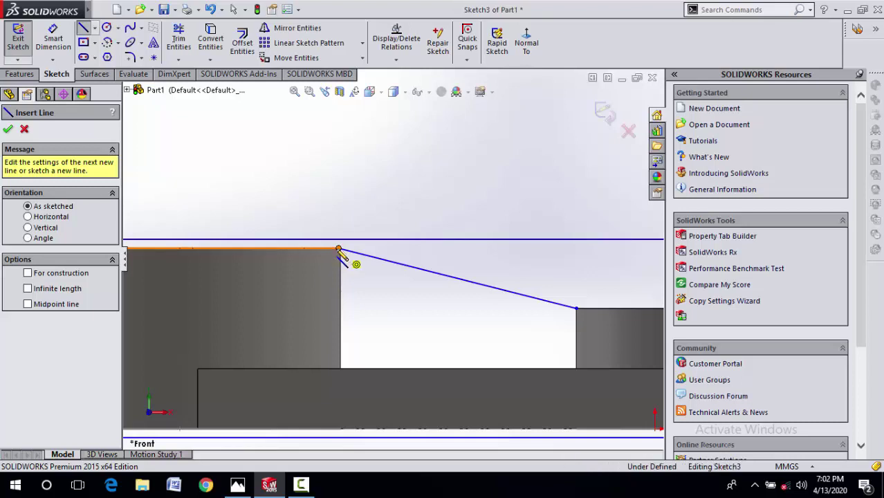
left_click(325, 247)
right_click(428, 185)
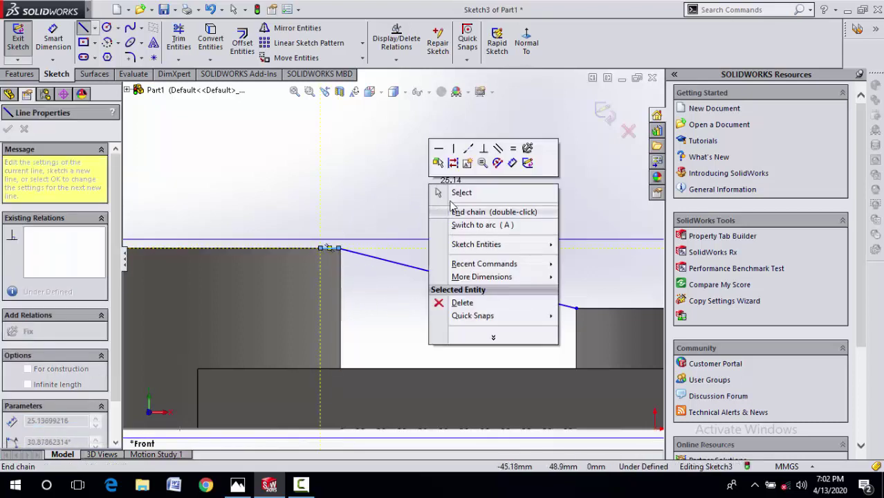
left_click(442, 208)
key("Escape")
scroll(391, 258, "up", 2)
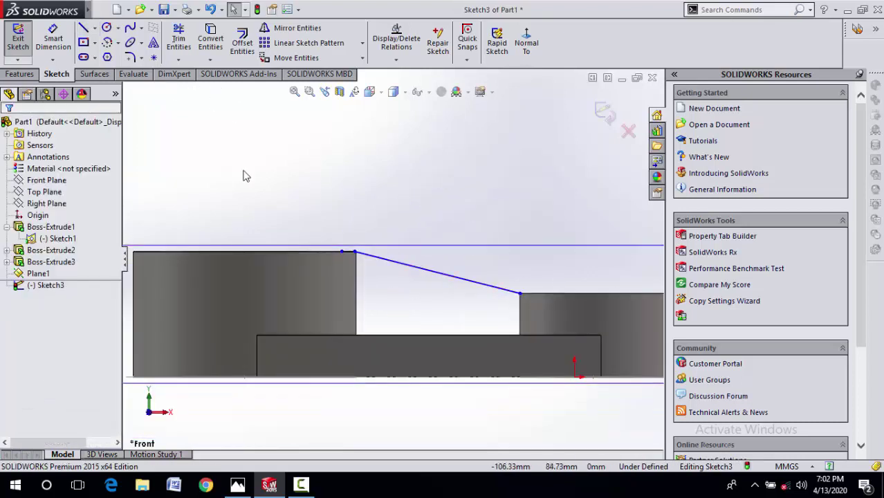
Add a short horizontal line from the sloping line's lower end along the small boss's top edge.
left_click(83, 28)
scroll(478, 283, "down", 3)
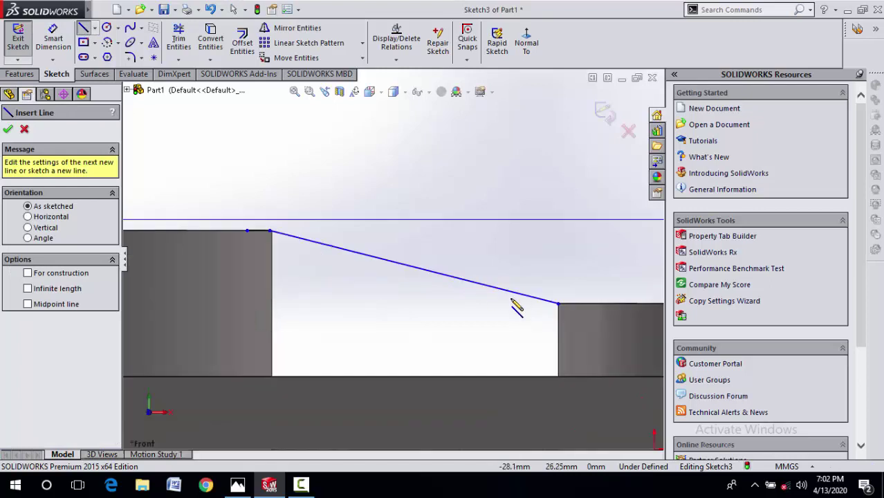
left_click(560, 305)
right_click(493, 210)
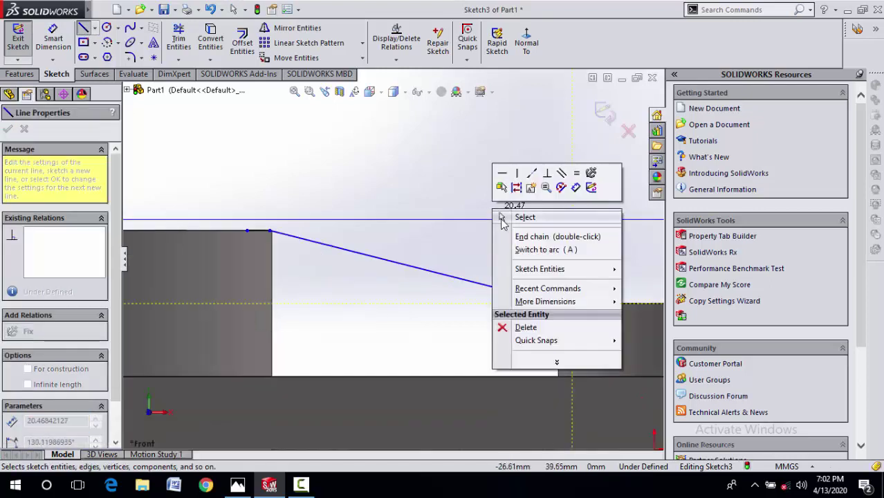
left_click(501, 220)
scroll(444, 197, "up", 2)
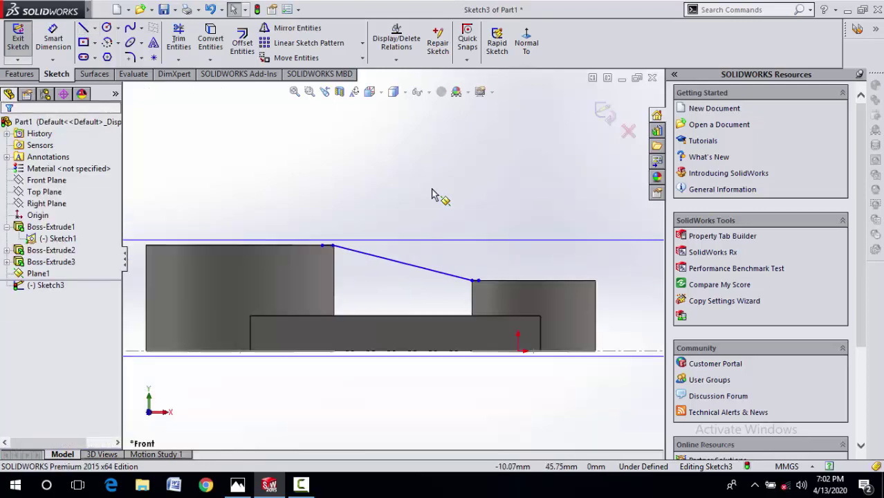
Create a rib 12 mm thick on both sides of the sloping profile between the two bosses.
left_click(19, 74)
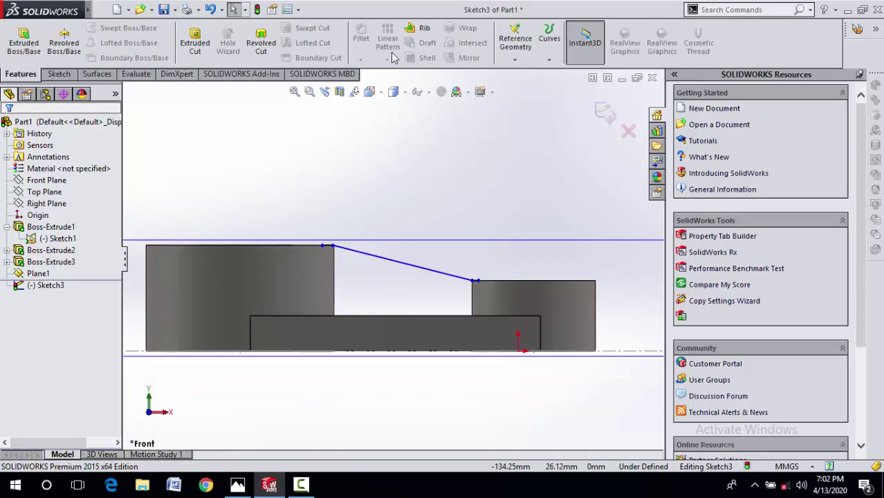
left_click(423, 28)
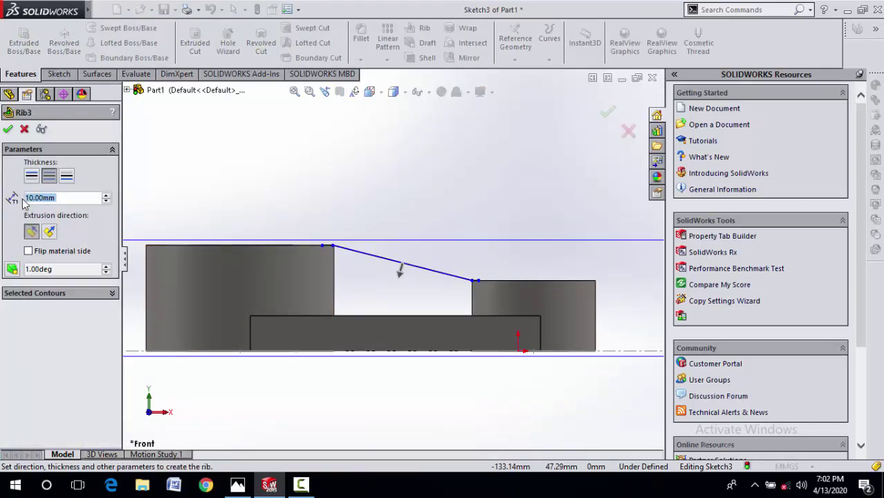
type("12")
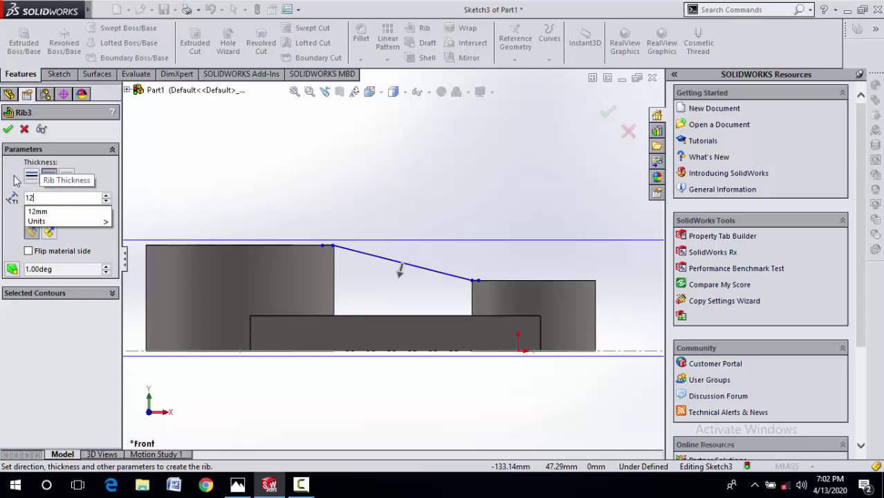
key("Return")
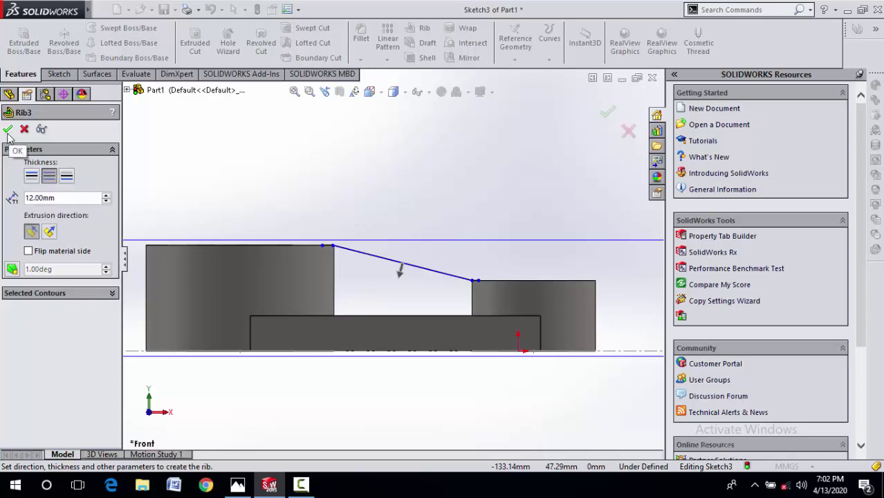
left_click(8, 130)
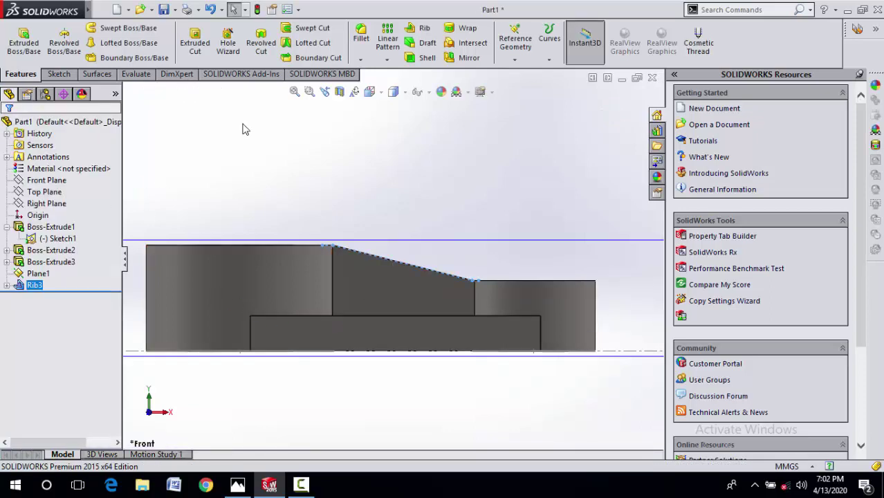
Hide the rib's reference plane and the base sketch of the first boss extrusion.
right_click(309, 171)
mouse_move(393, 220)
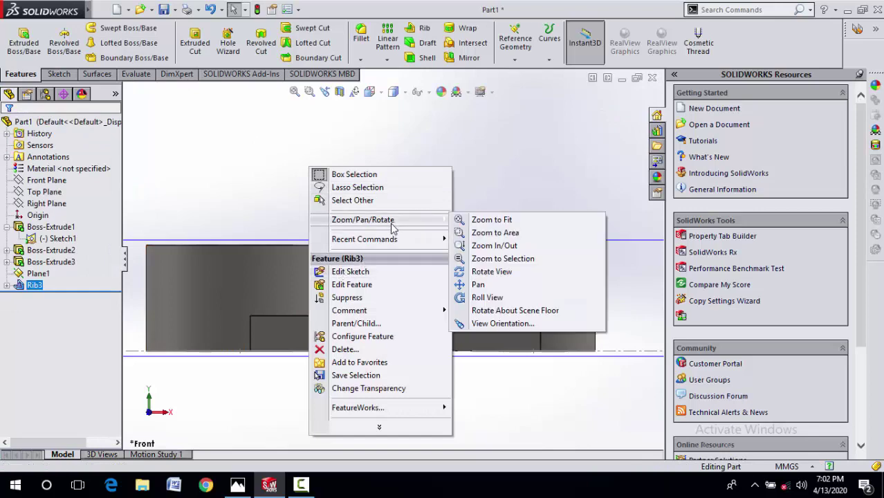
left_click(490, 271)
left_click_drag(484, 268, 180, 304)
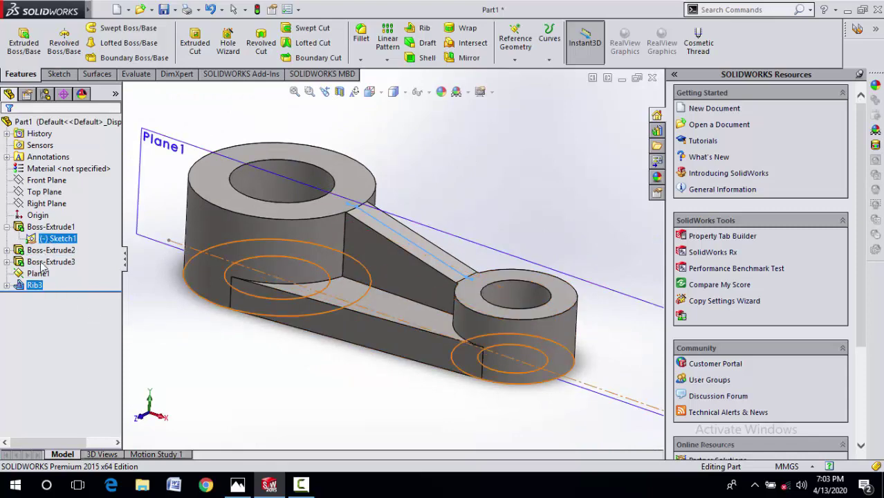
right_click(482, 150)
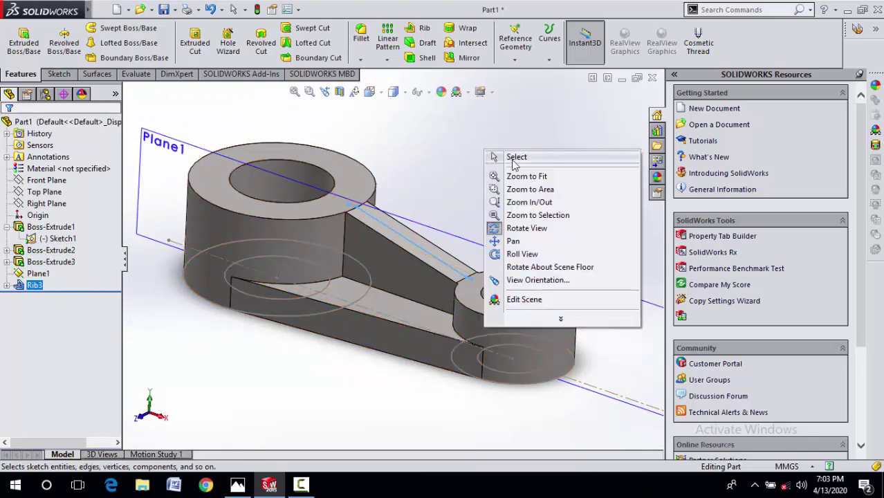
left_click(515, 158)
left_click(193, 147)
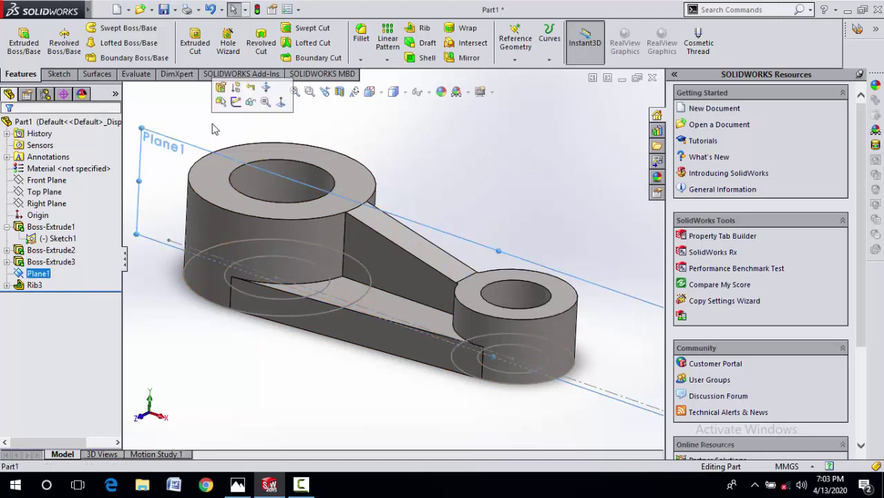
left_click(252, 103)
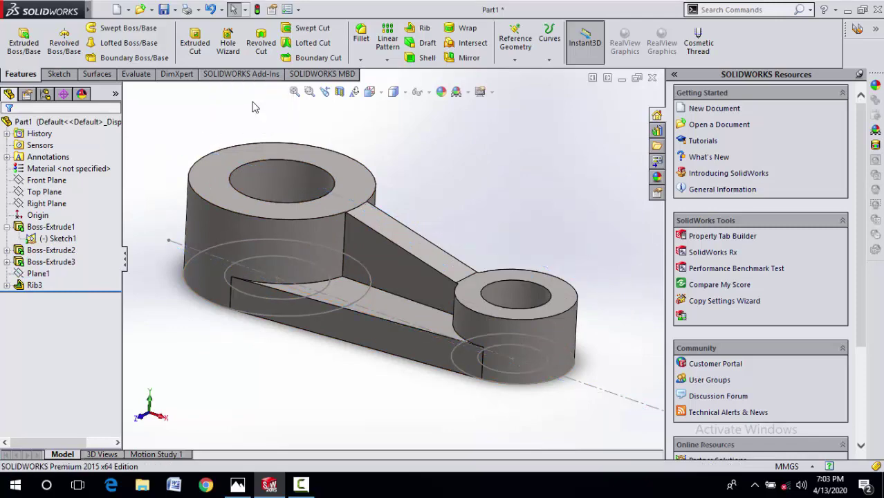
left_click(61, 238)
left_click(75, 217)
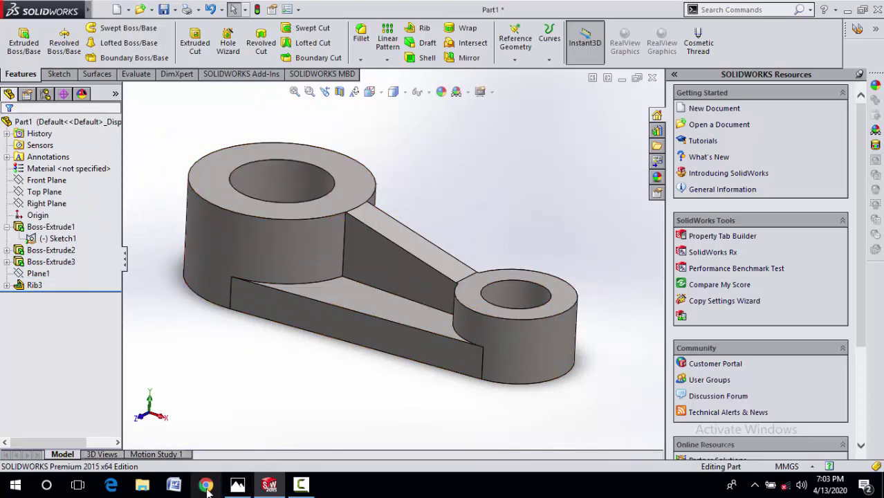
Check the keyway in the reference drawing and start a sketch on the large boss's top face, viewed normal to it.
left_click(242, 485)
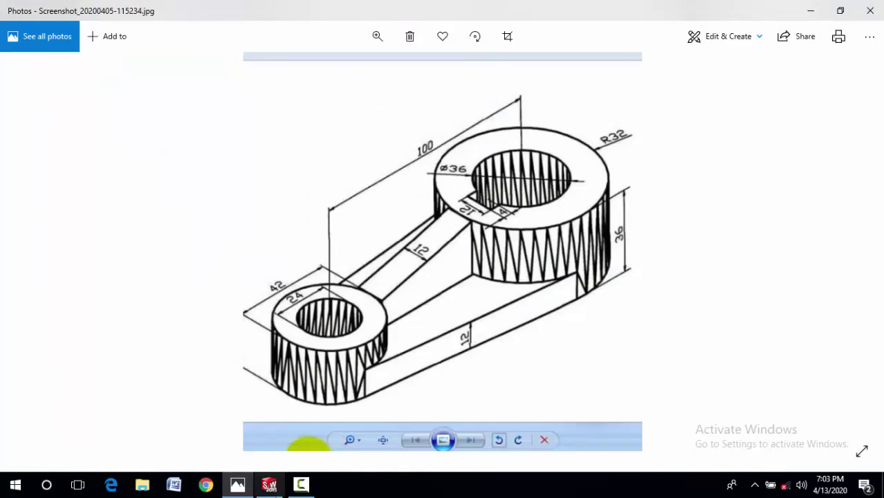
left_click(269, 485)
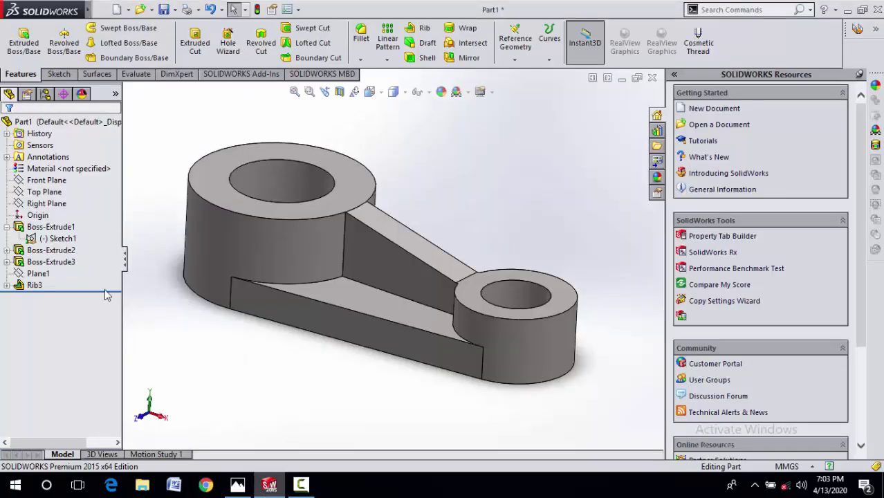
left_click(348, 204)
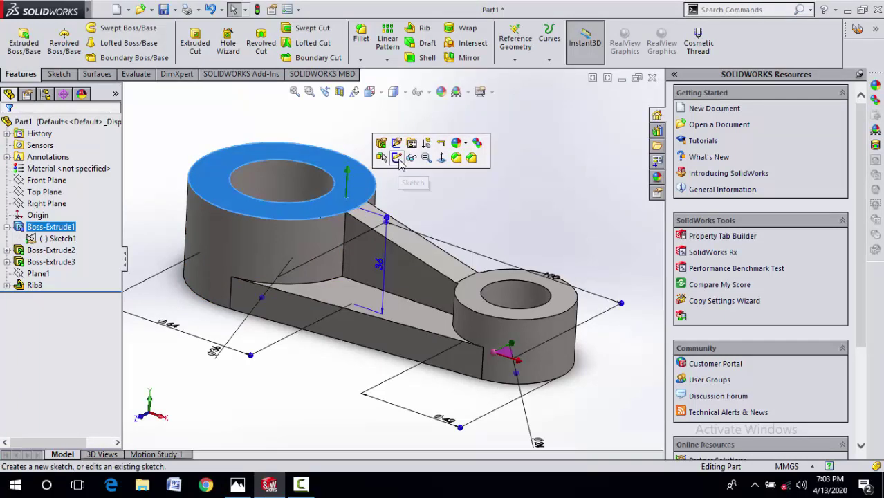
left_click(401, 165)
left_click(526, 43)
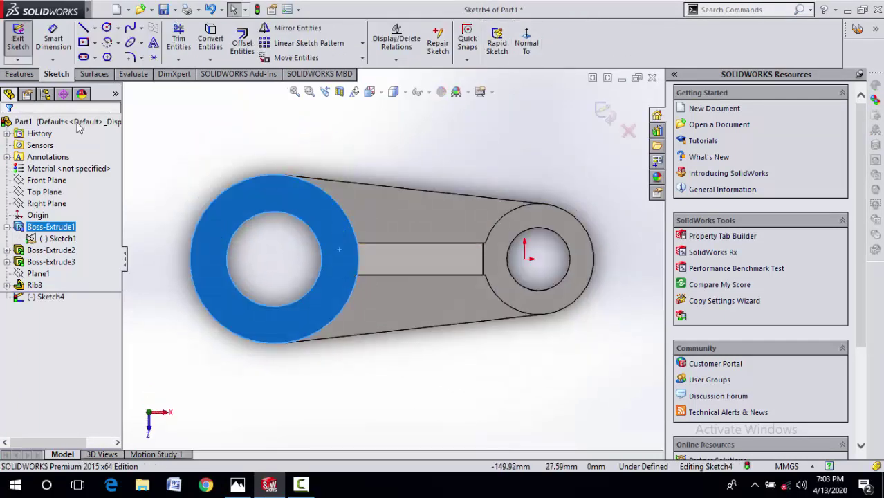
left_click(95, 29)
left_click(105, 37)
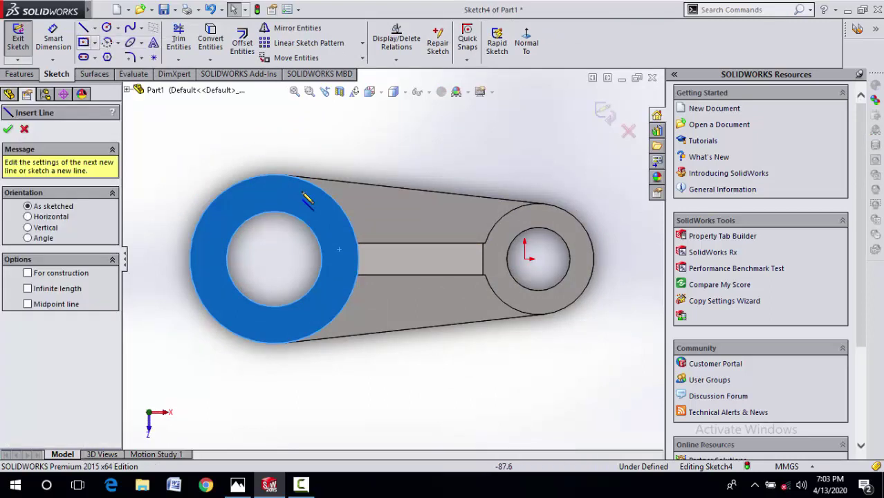
scroll(311, 280, "down", 2)
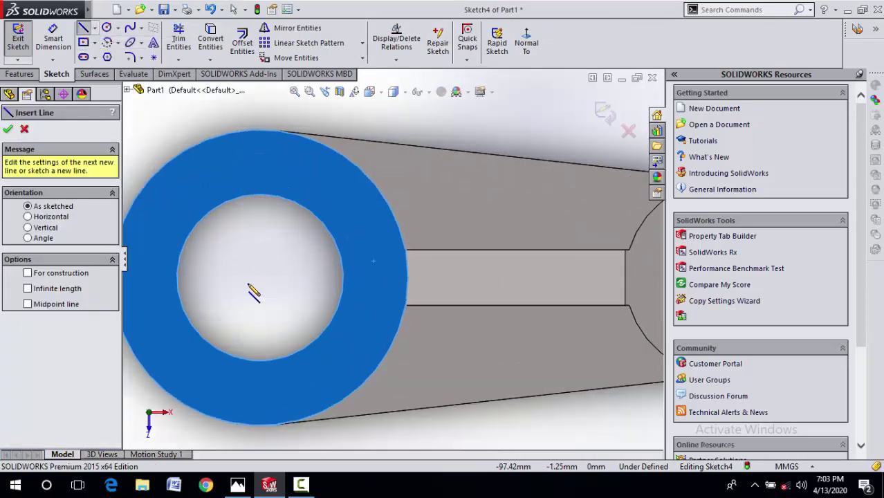
left_click(260, 278)
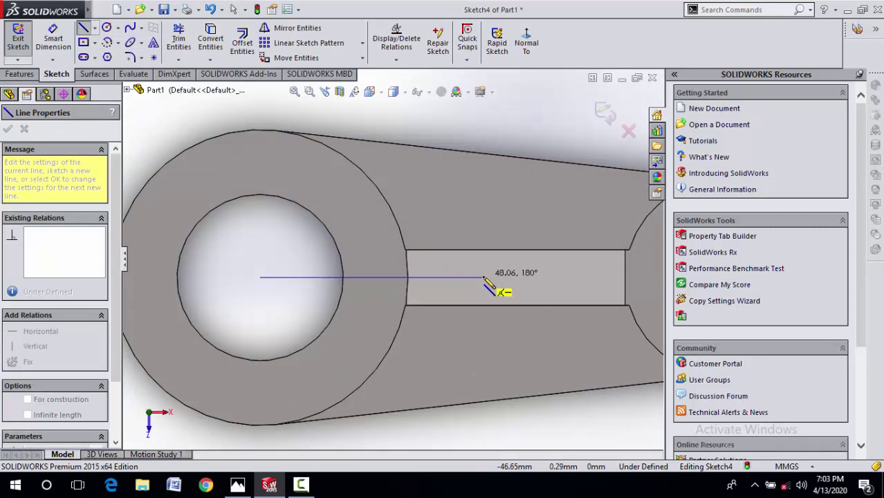
right_click(250, 271)
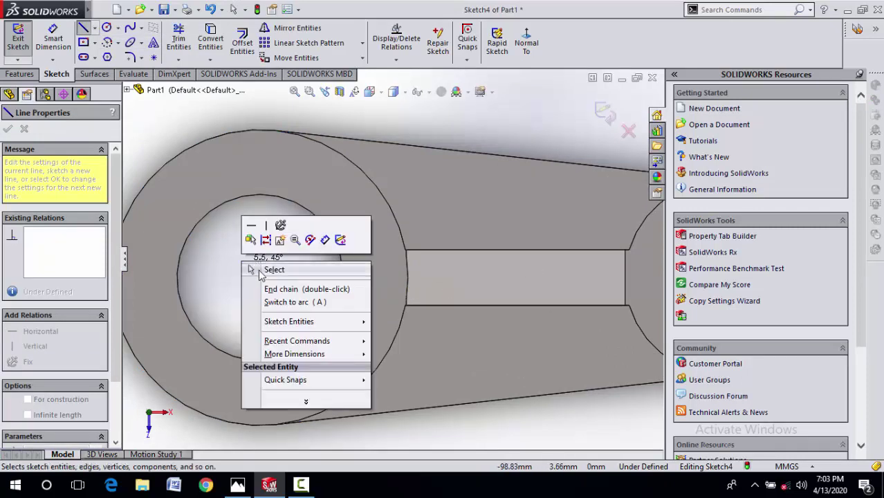
left_click(259, 287)
key("Escape")
Draw a horizontal centerline from the large hole's center across the boss wall onto the rib.
left_click(94, 28)
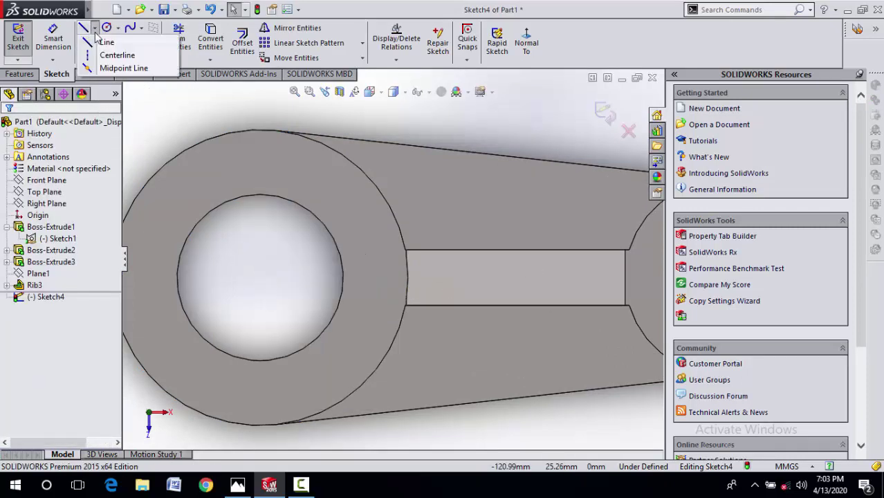
left_click(111, 53)
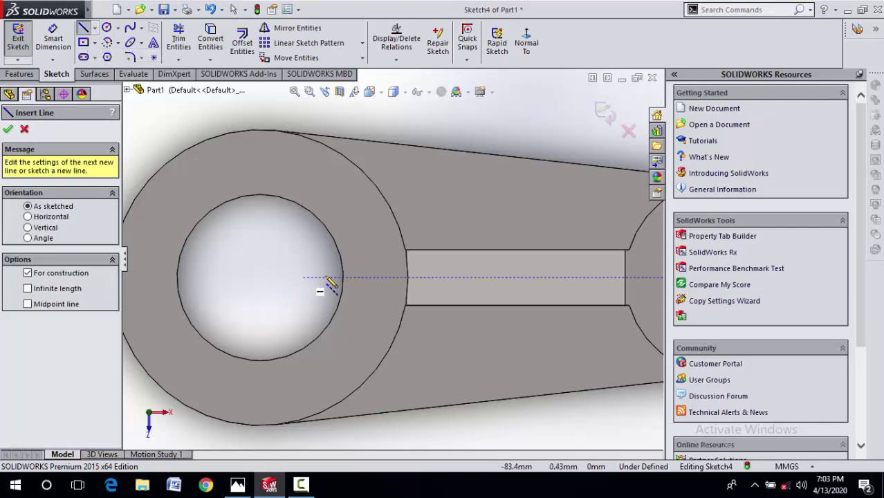
left_click(260, 278)
left_click(450, 277)
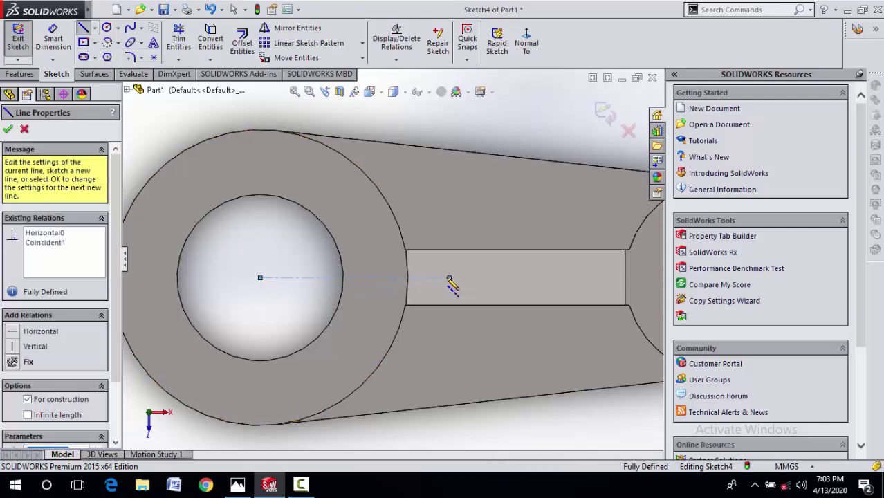
right_click(438, 200)
left_click(448, 202)
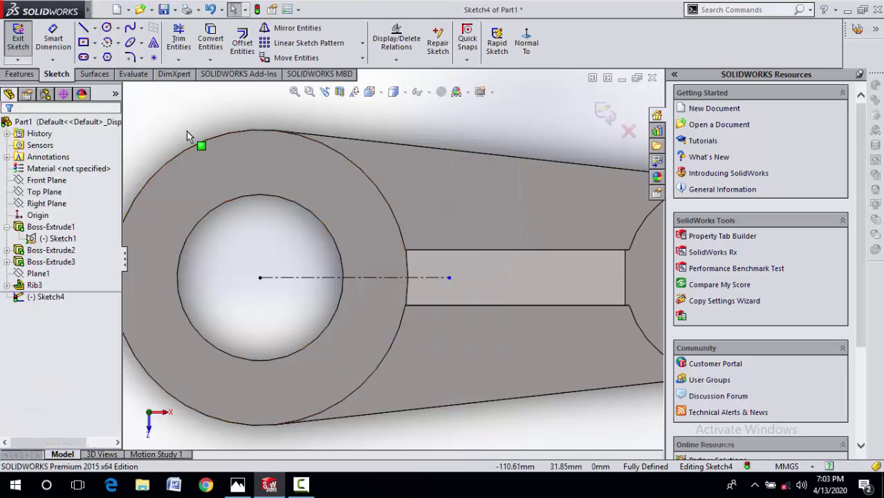
Sketch a horizontal line about 15.7 mm long just above the centerline, crossing the large hole's edge and ending within the boss wall.
left_click(82, 29)
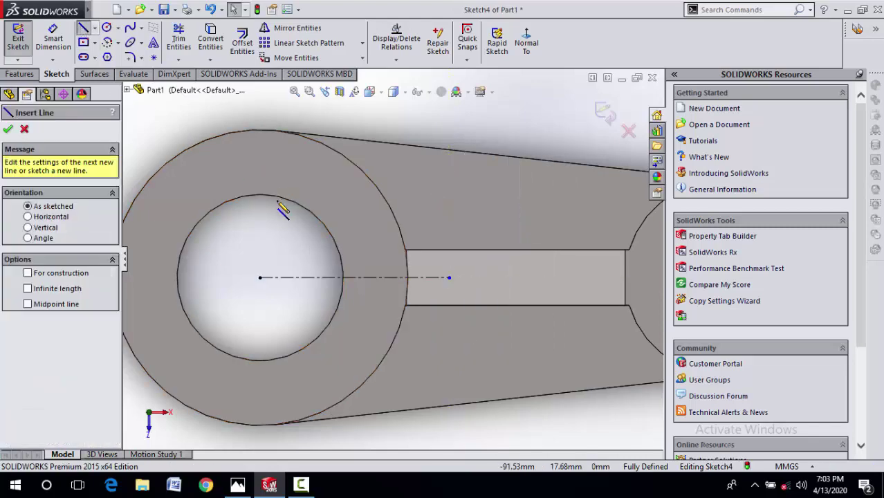
left_click(318, 261)
left_click(390, 261)
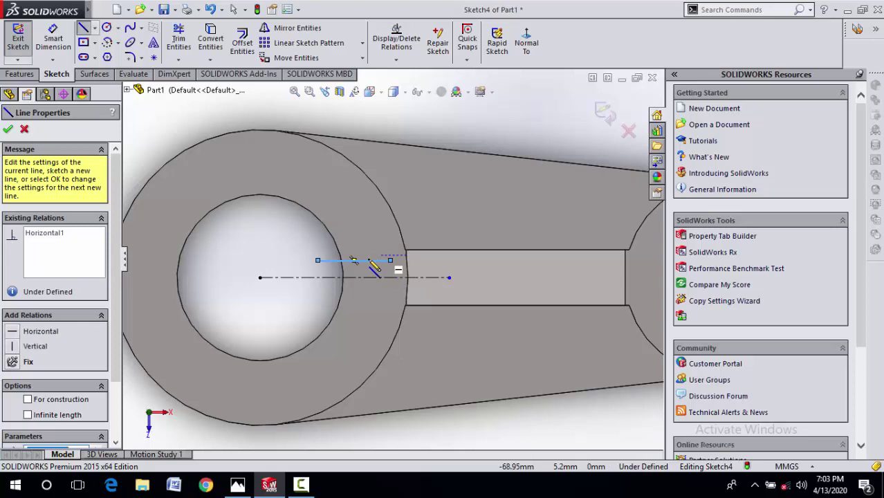
right_click(280, 238)
left_click(296, 236)
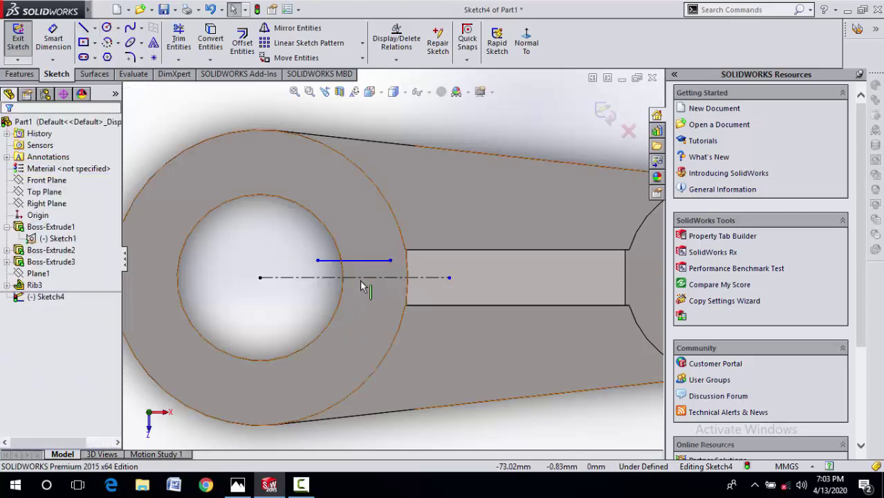
Make the short horizontal line parallel to the centerline.
left_click(363, 261)
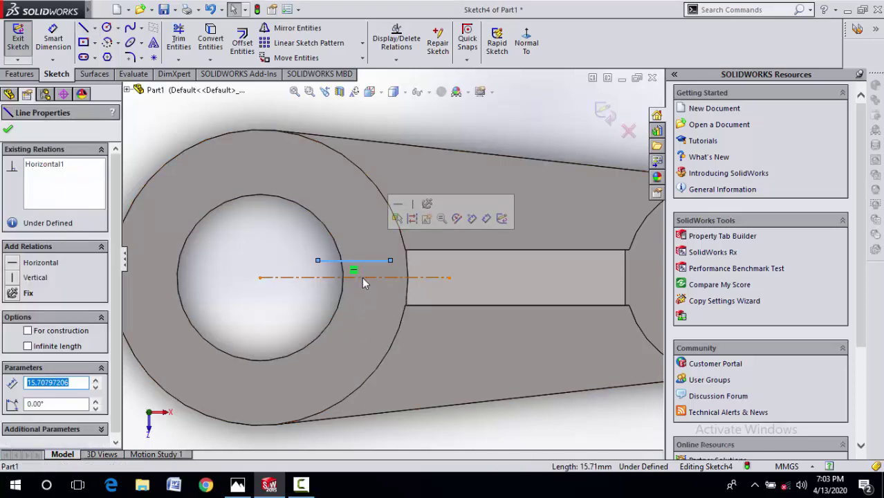
left_click(367, 278, "ctrl")
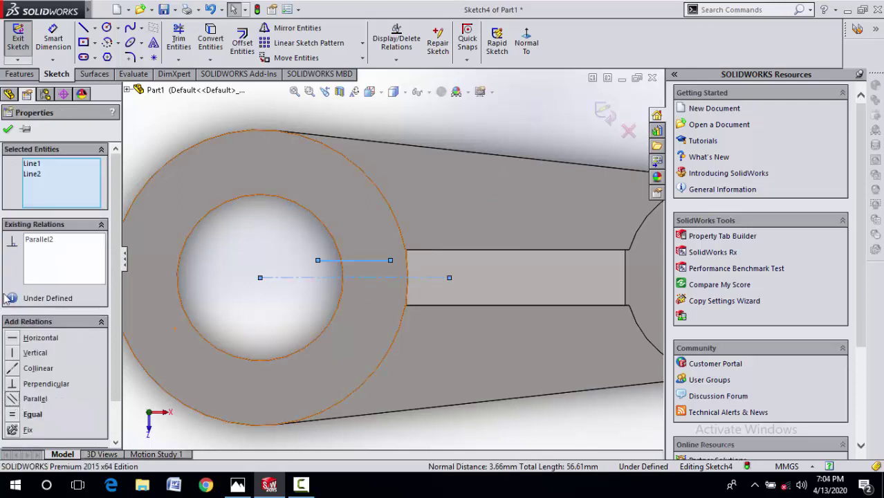
left_click(9, 131)
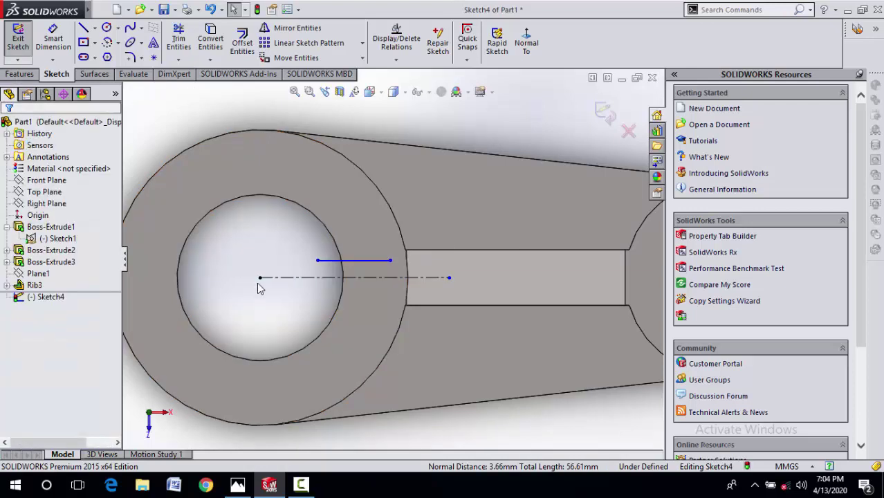
Mirror the short horizontal line about the centerline, keeping the original.
scroll(373, 279, "down", 3)
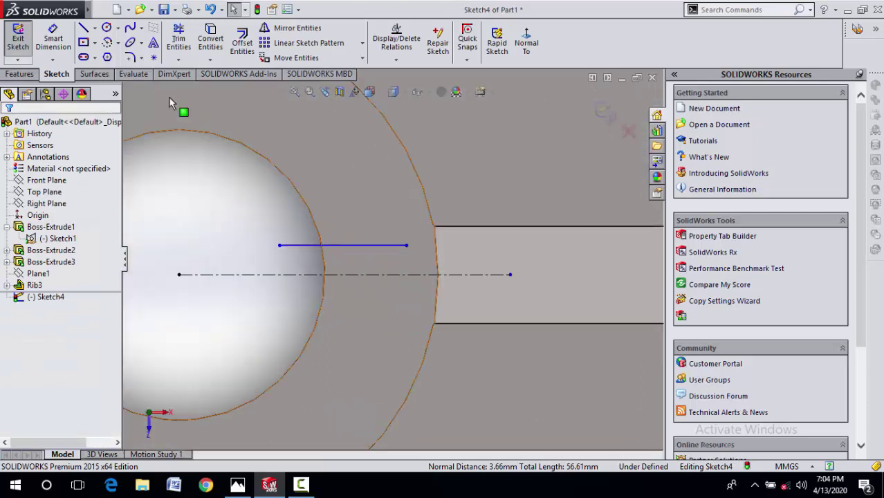
left_click(290, 29)
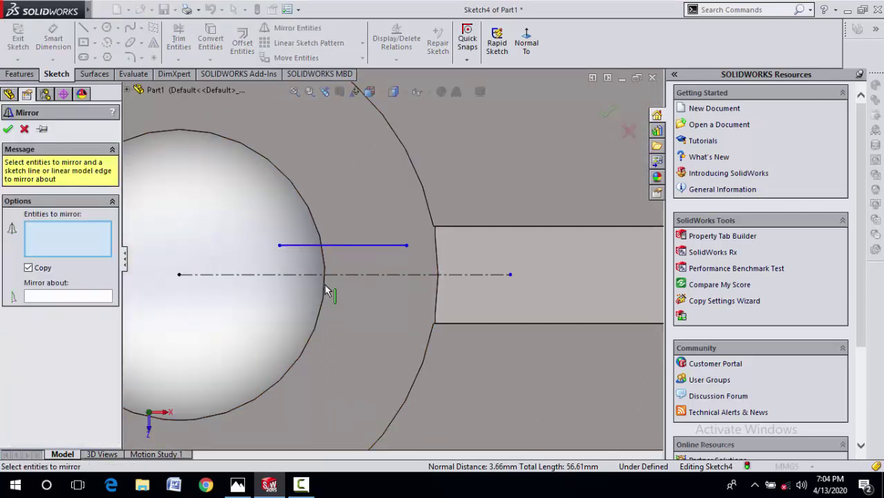
left_click(346, 247)
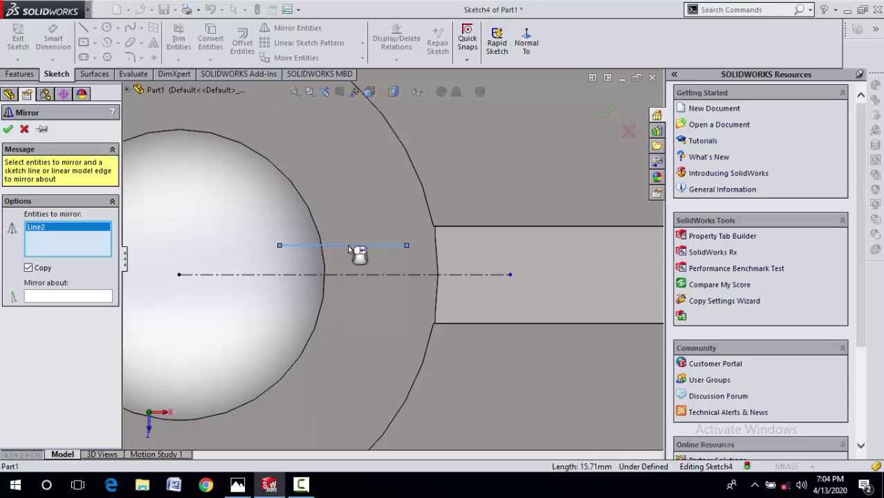
left_click(92, 297)
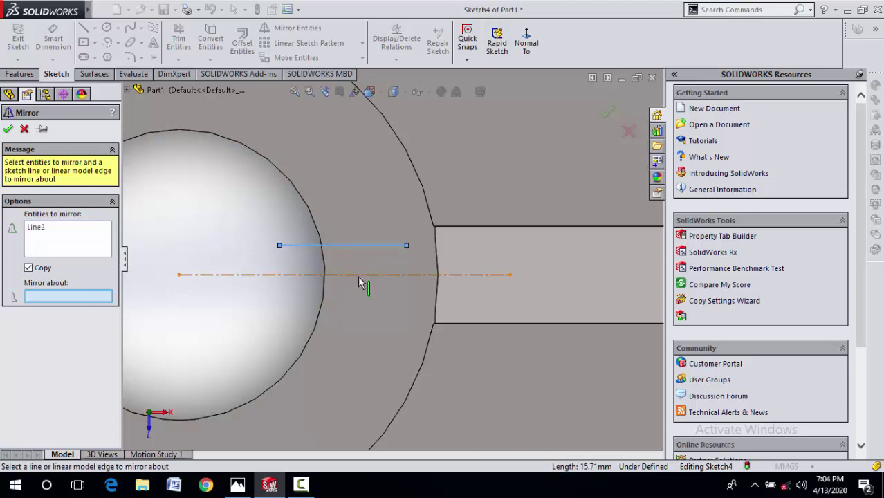
left_click(358, 277)
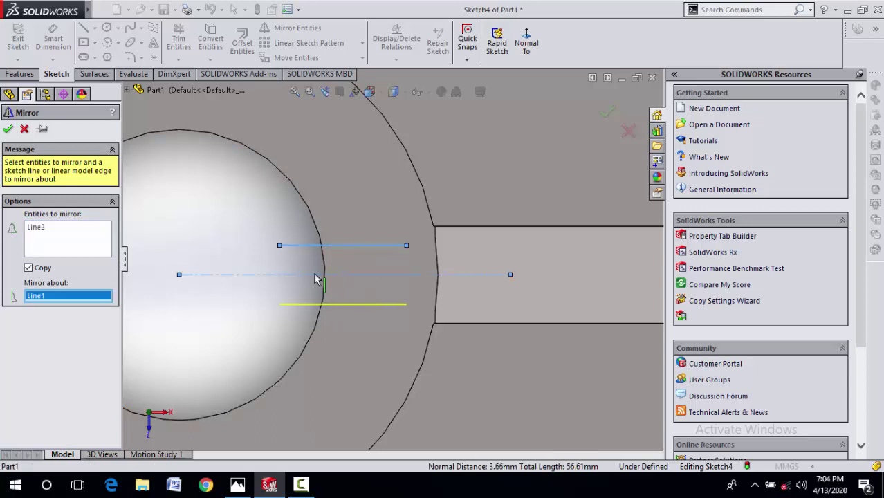
left_click(8, 131)
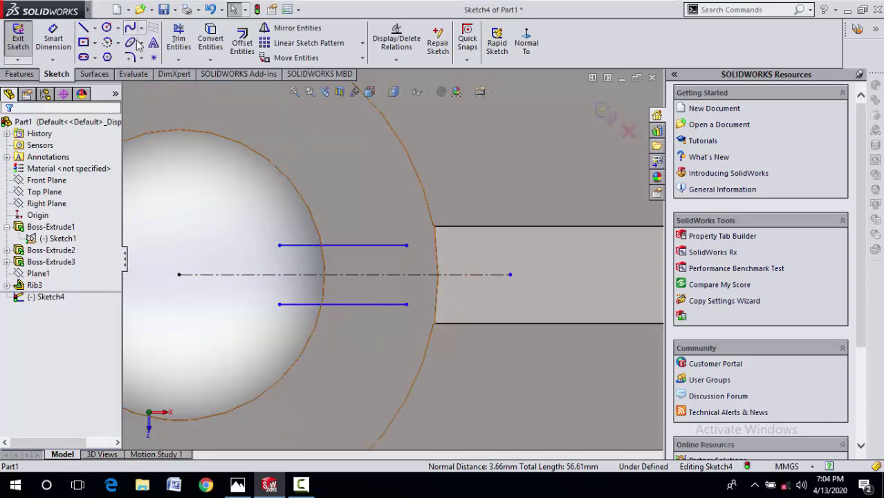
Dimension the upper short line 6 mm from the horizontal centerline.
left_click(55, 41)
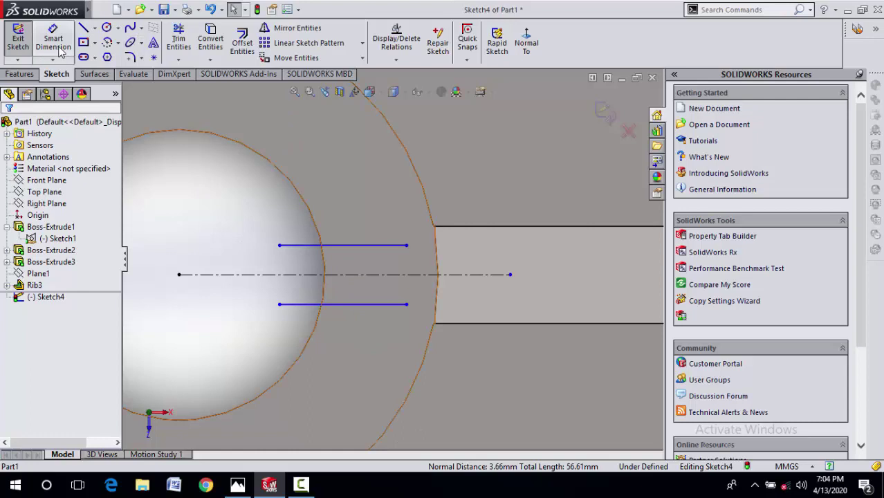
left_click(364, 276)
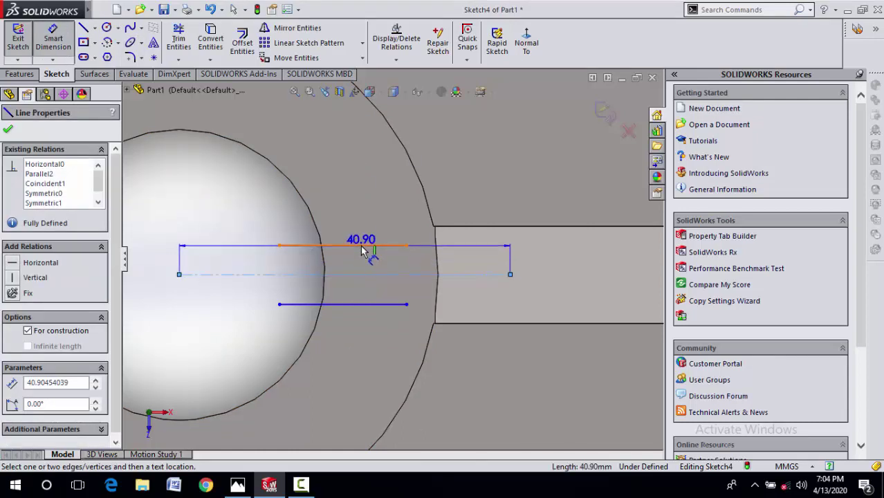
left_click(365, 246)
left_click(409, 257)
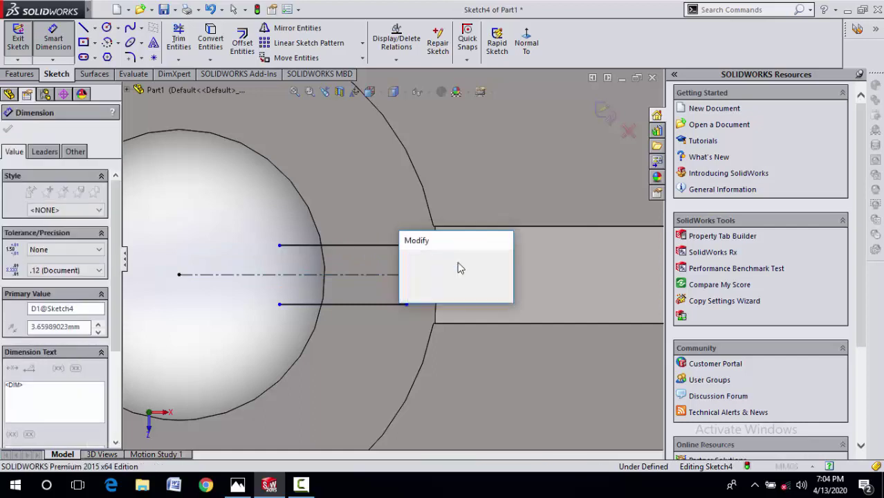
type("6")
key("Return")
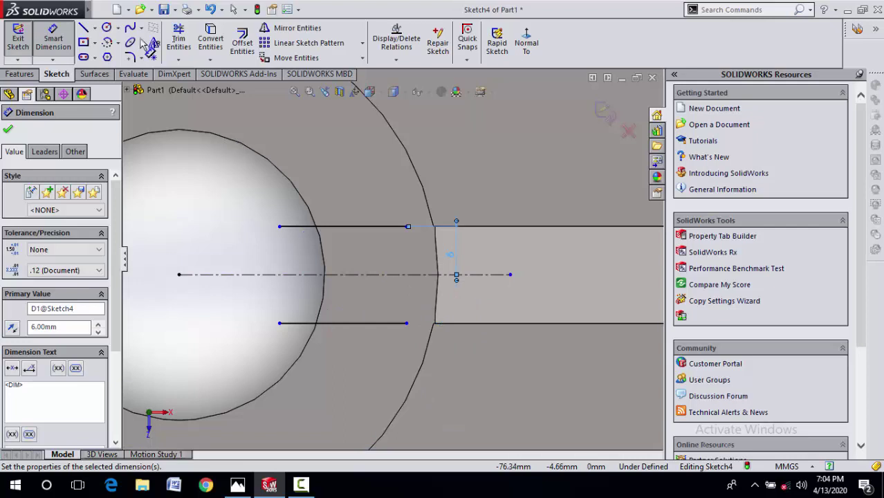
left_click(101, 9)
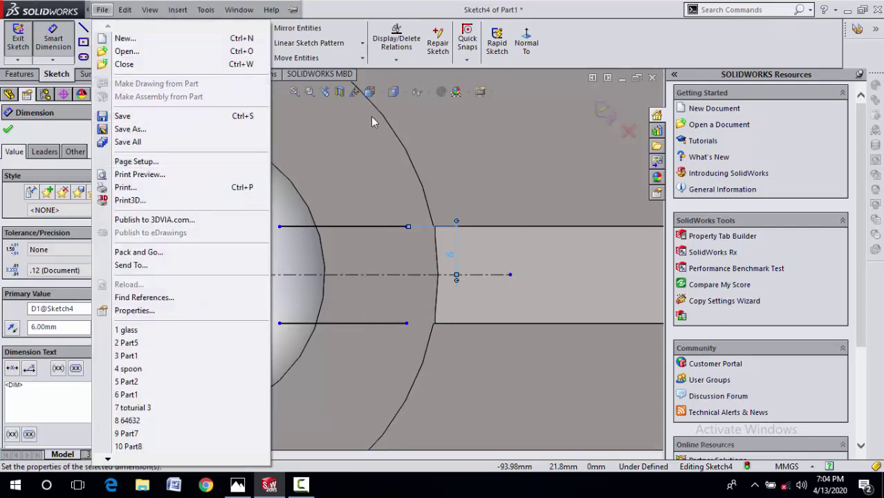
left_click(370, 116)
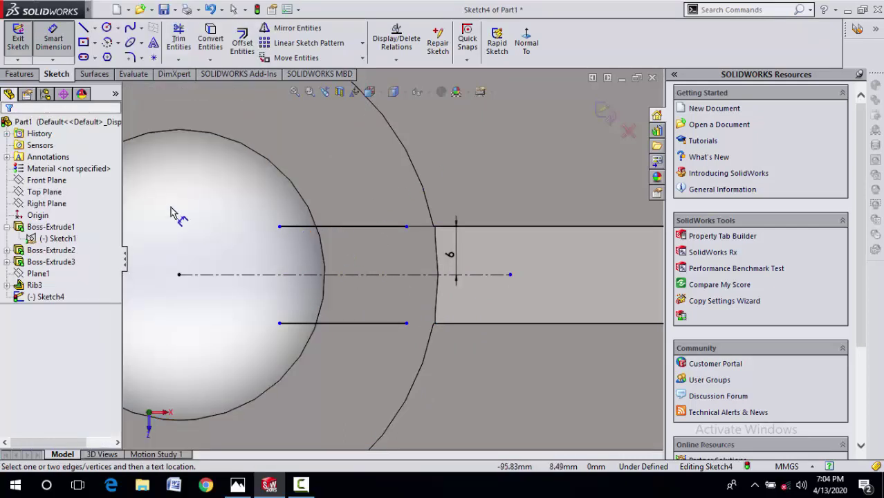
Convert the large hole's circular edge into a sketch entity.
left_click(210, 38)
left_click(322, 303)
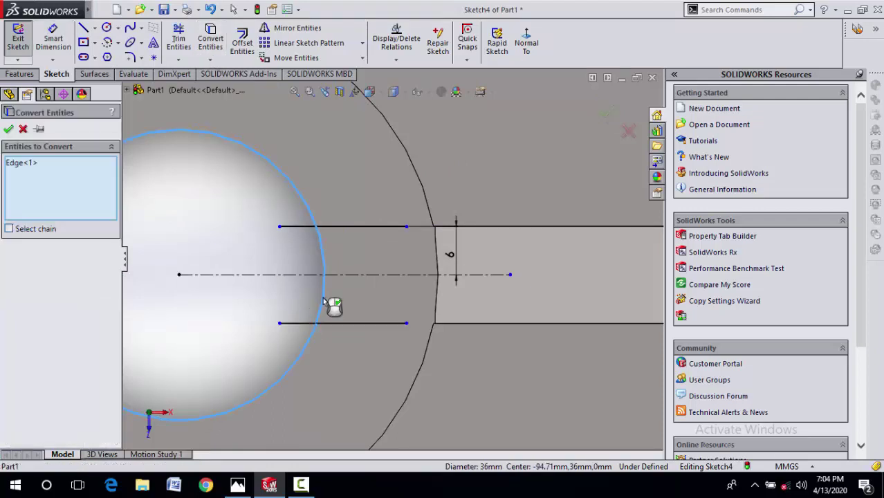
left_click(9, 129)
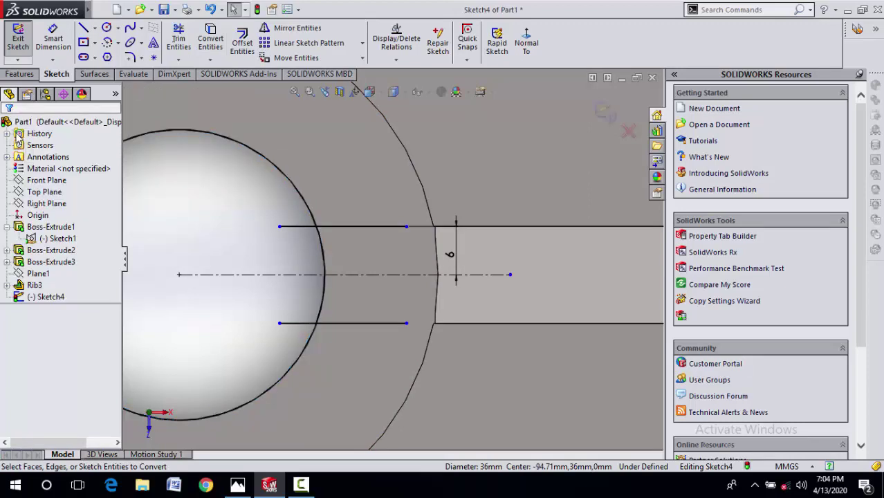
Trim the converted circle to the arc between the two short lines and remove the line portions inside the hole.
left_click(178, 39)
mouse_move(233, 356)
left_mouse_down()
mouse_move(228, 333)
mouse_move(262, 344)
left_mouse_up()
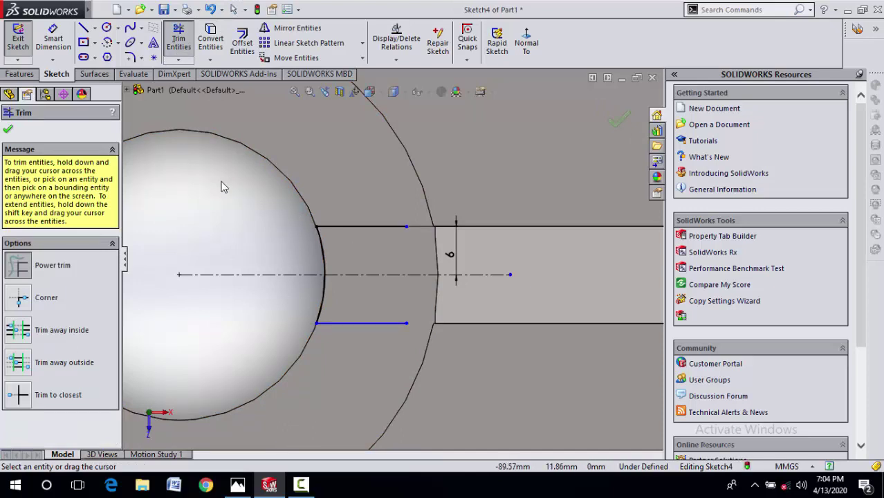
left_click(7, 131)
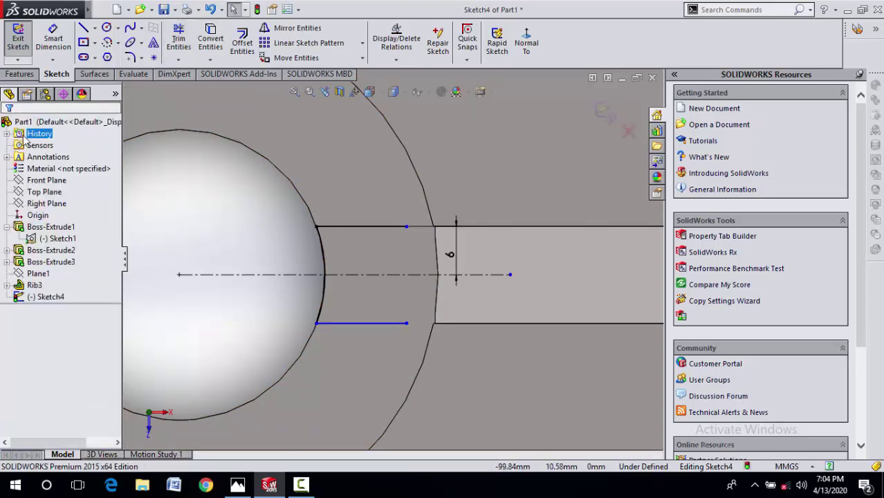
Set the upper short line's length to 4 mm and check the keyway size against the reference drawing.
left_click(59, 48)
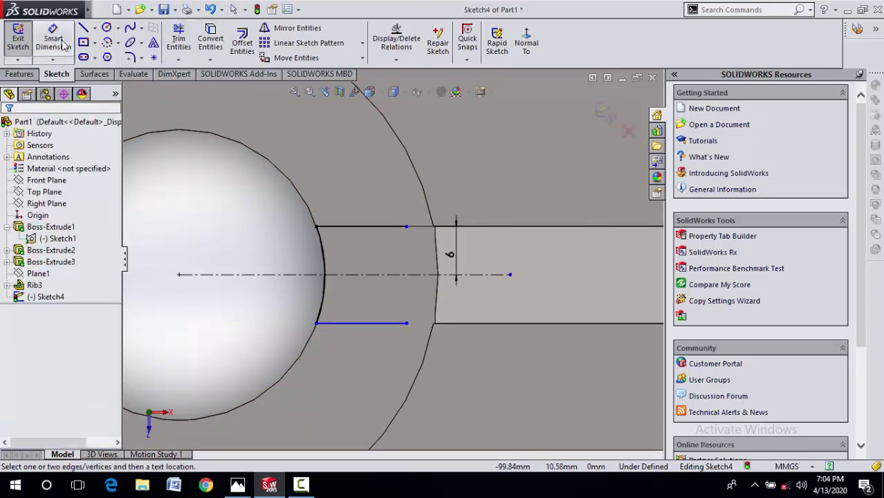
left_click(357, 228)
left_click(354, 197)
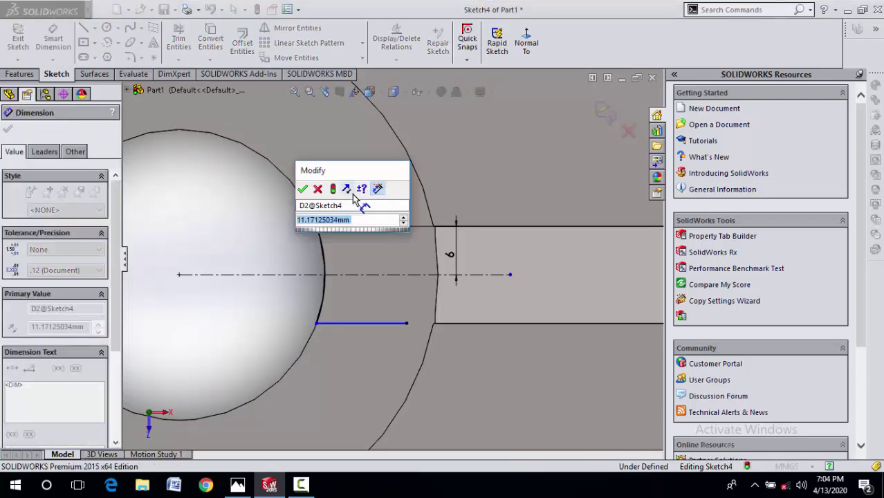
type("4")
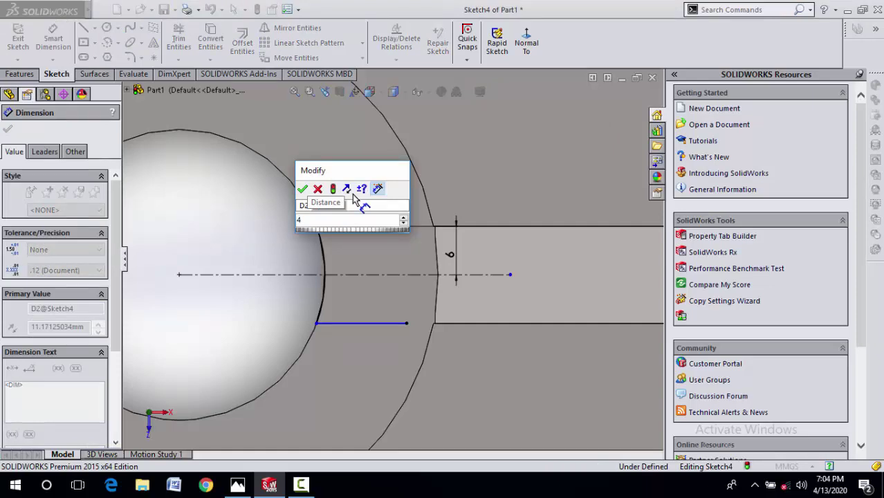
key("Return")
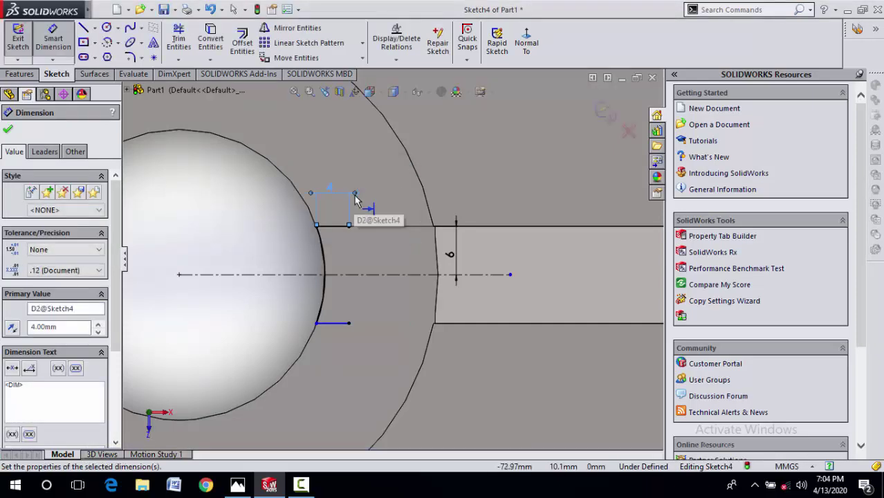
left_click(238, 484)
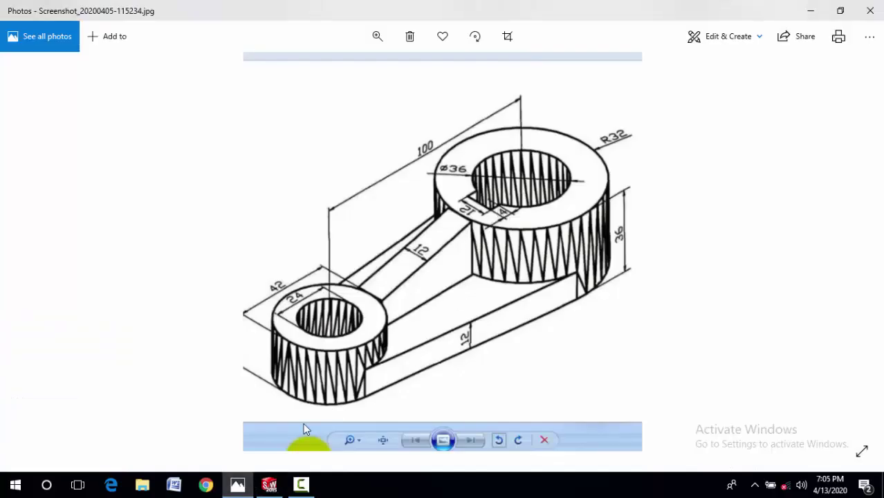
left_click(269, 486)
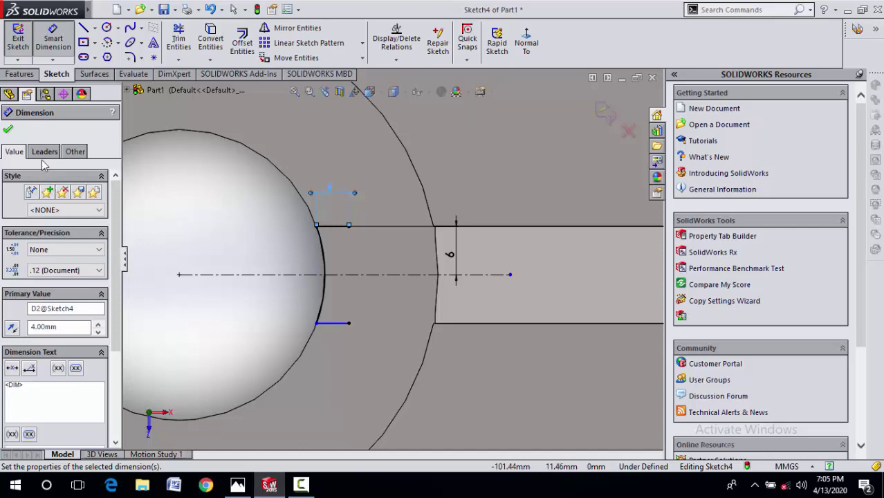
left_click(8, 130)
Close the keyway profile with a vertical line joining the outer ends of the two short lines.
left_click(83, 27)
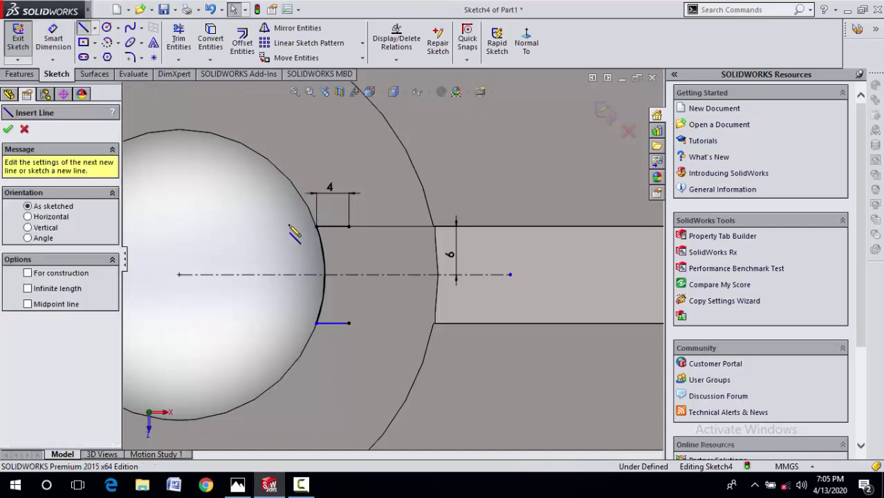
left_click(349, 226)
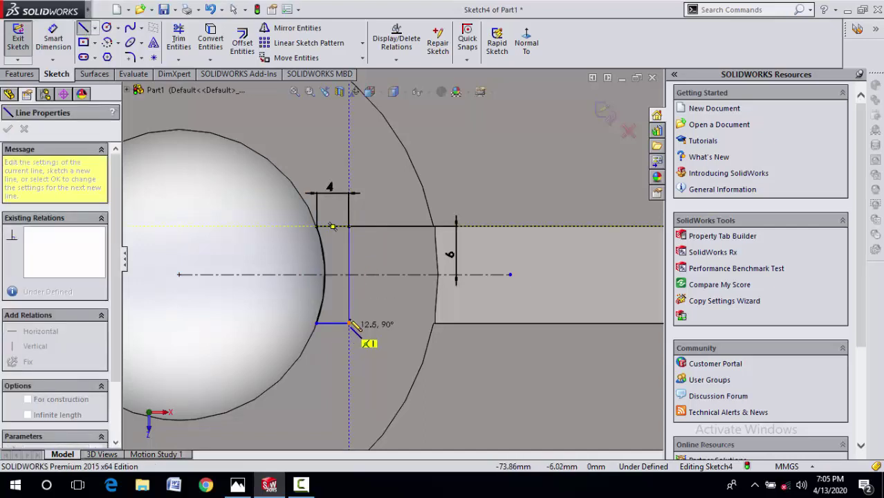
left_click(349, 323)
right_click(274, 222)
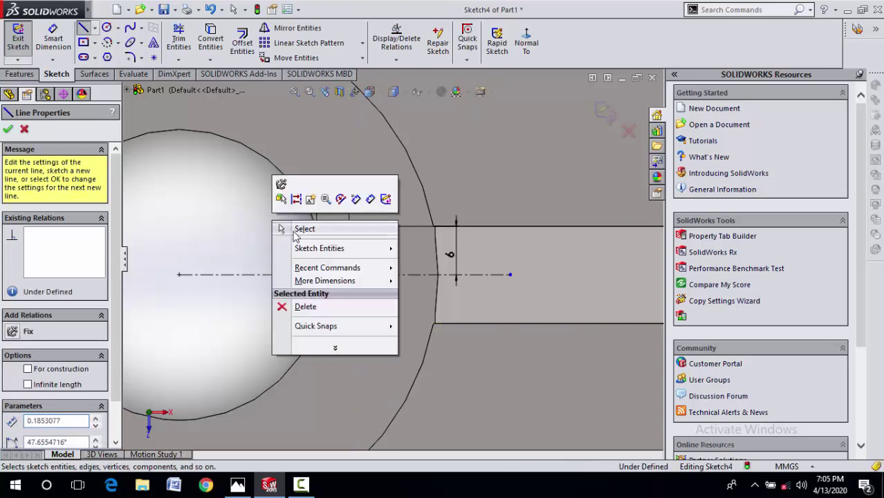
left_click(296, 231)
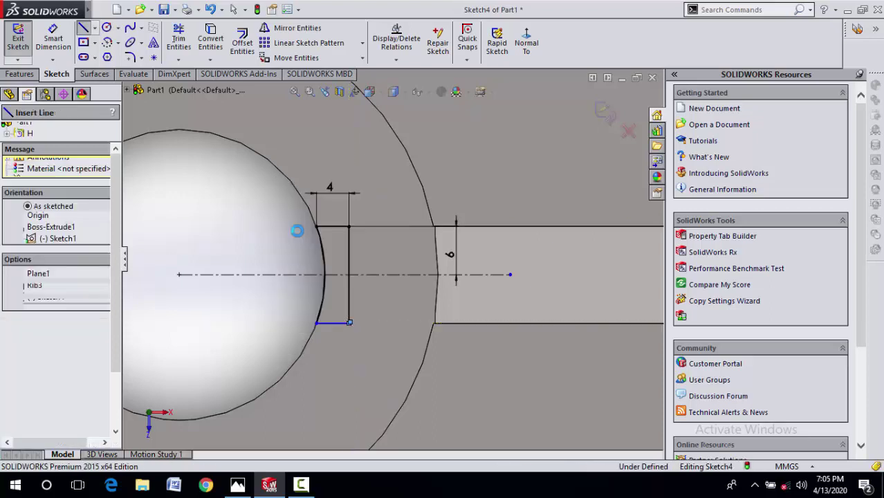
Cut both keyway regions, above and below the centerline, Through All with Extruded Cut.
left_click(18, 75)
left_click(195, 43)
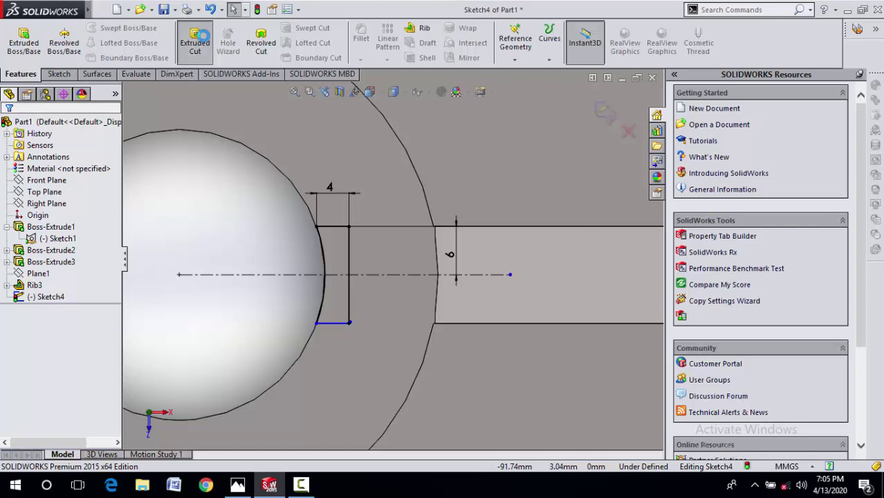
left_click(335, 261)
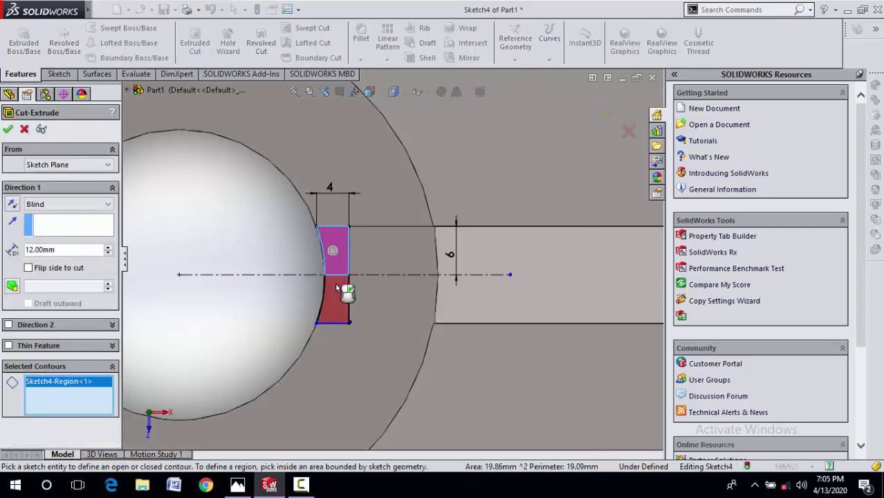
left_click(337, 294)
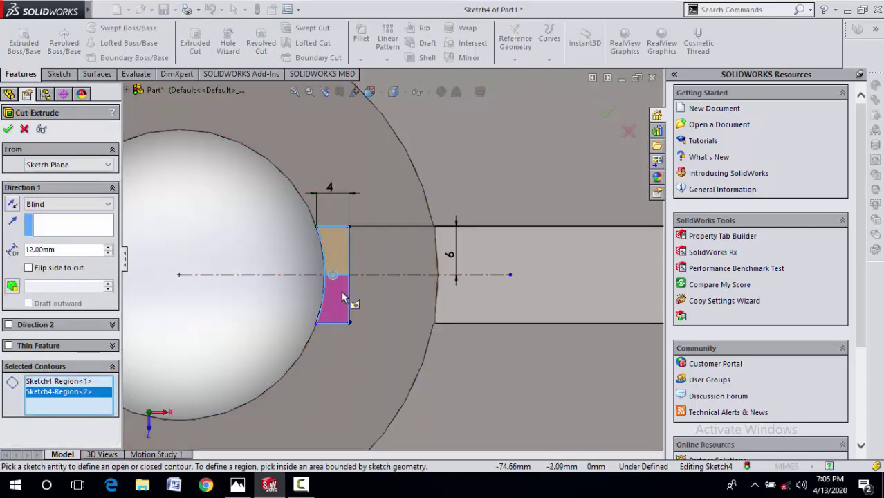
left_click(74, 204)
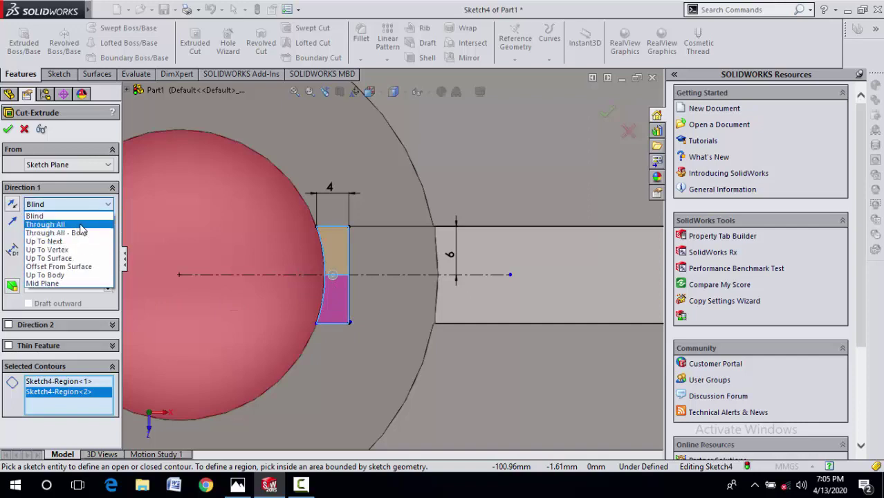
left_click(82, 224)
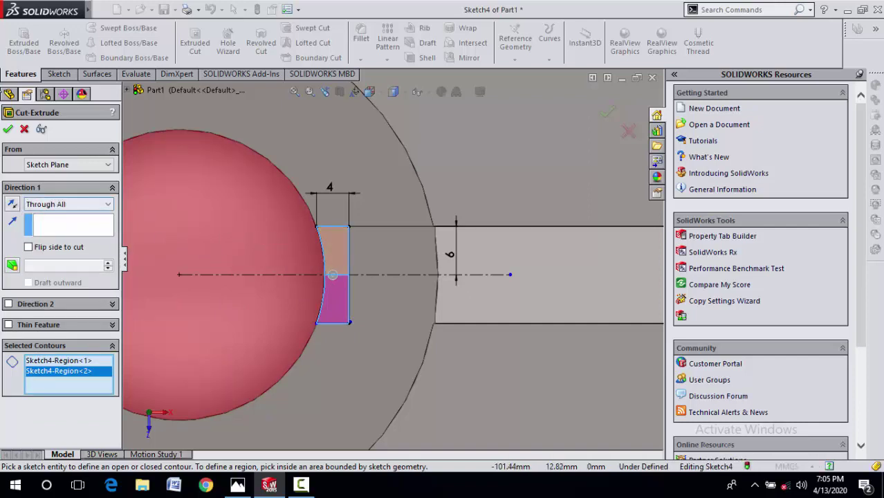
left_click(8, 130)
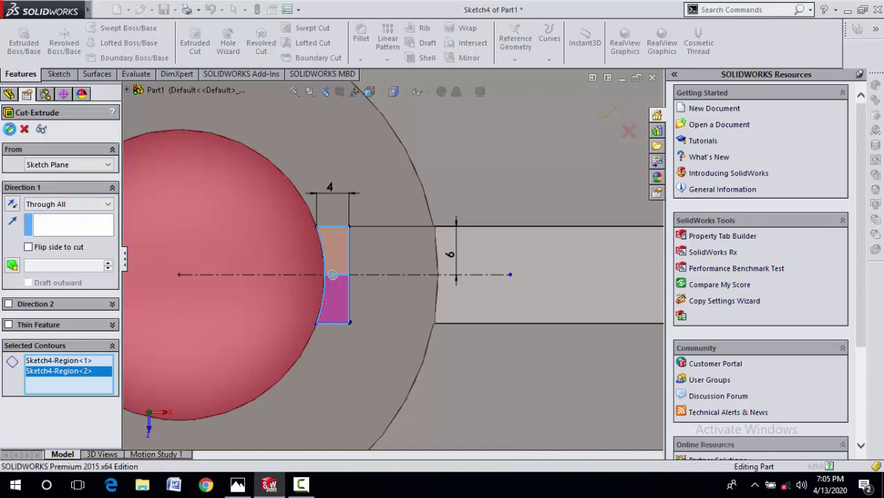
Inspect the bracket's keyway, rib and bosses from several angles and compare them with the reference drawing.
key("f")
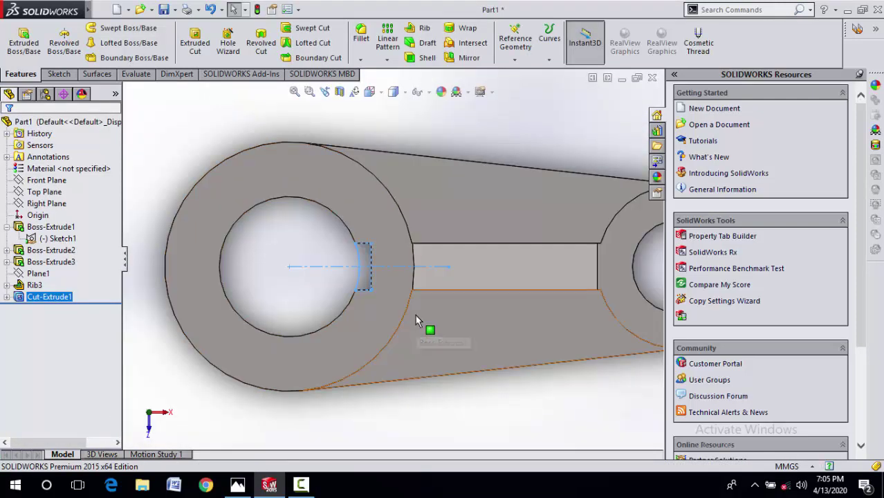
right_click(398, 391)
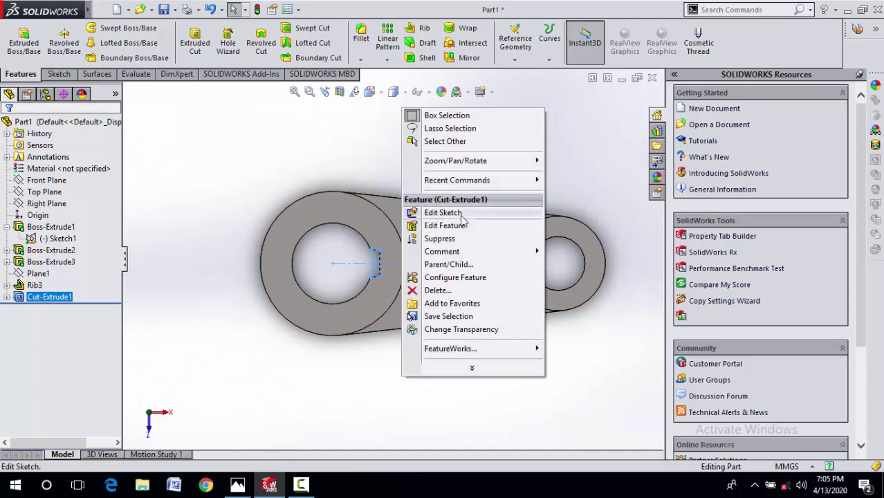
mouse_move(478, 166)
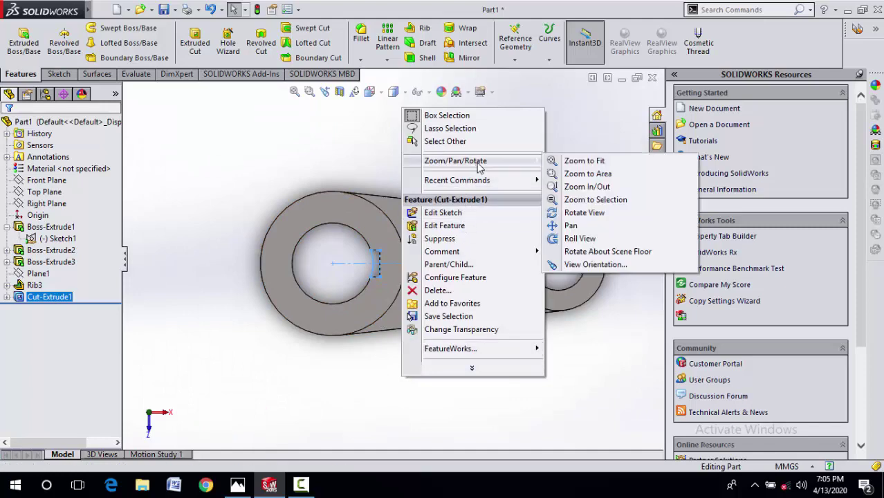
left_click(585, 212)
left_click_drag(428, 263, 274, 392)
right_click(231, 269)
left_click(273, 276)
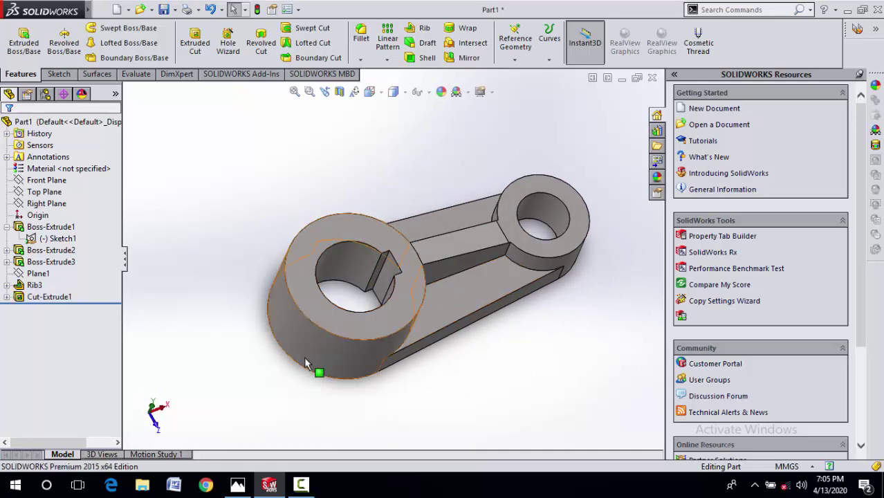
right_click(561, 357)
left_click(581, 357)
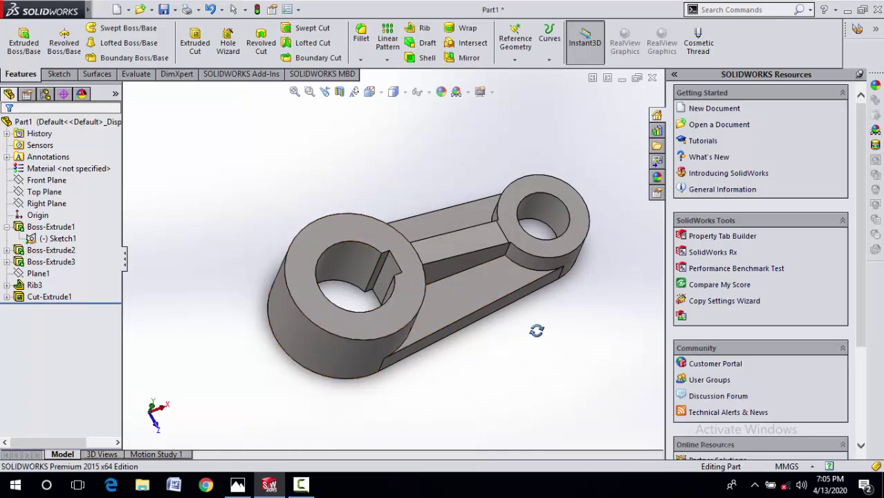
left_click_drag(537, 330, 476, 337)
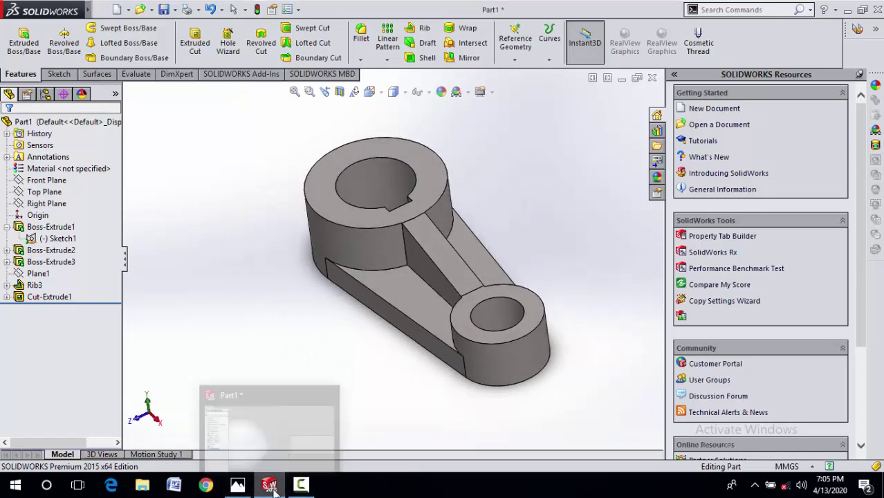
left_click(237, 484)
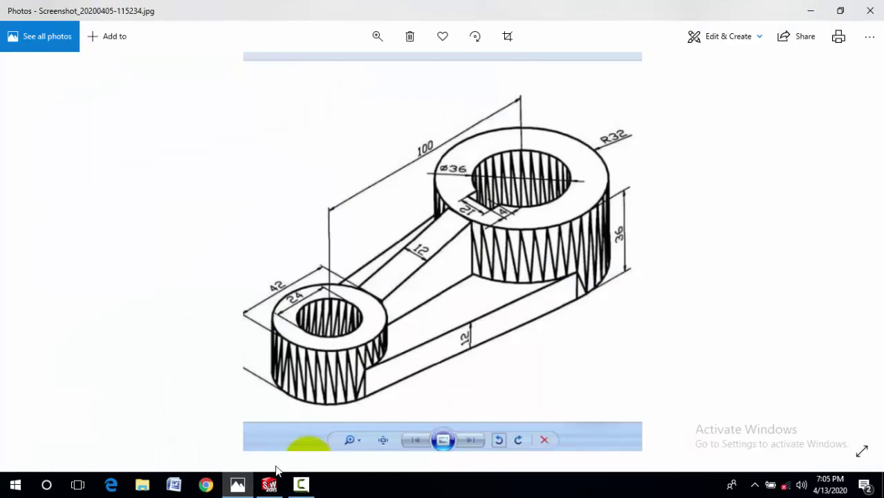
left_click(269, 485)
left_click_drag(408, 341, 373, 330)
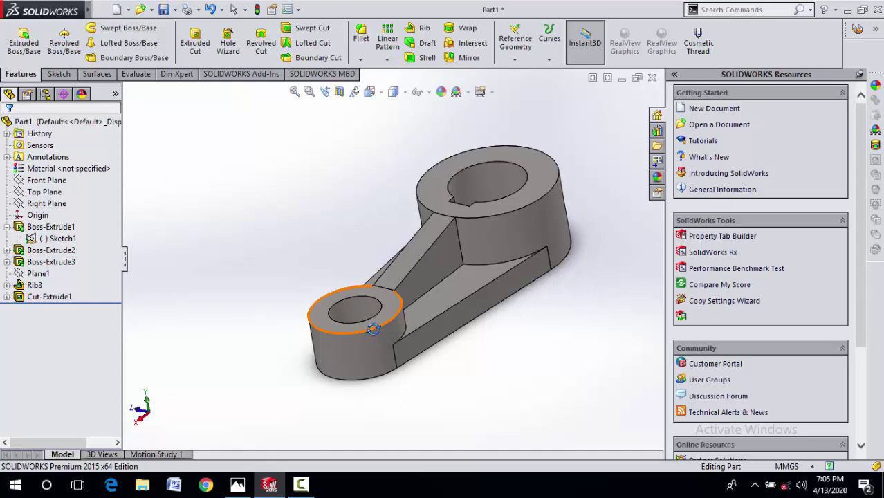
left_click(301, 485)
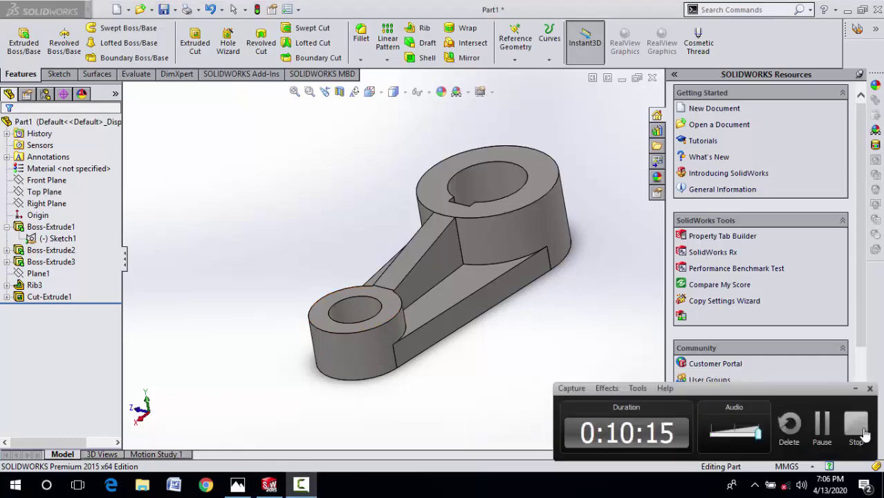